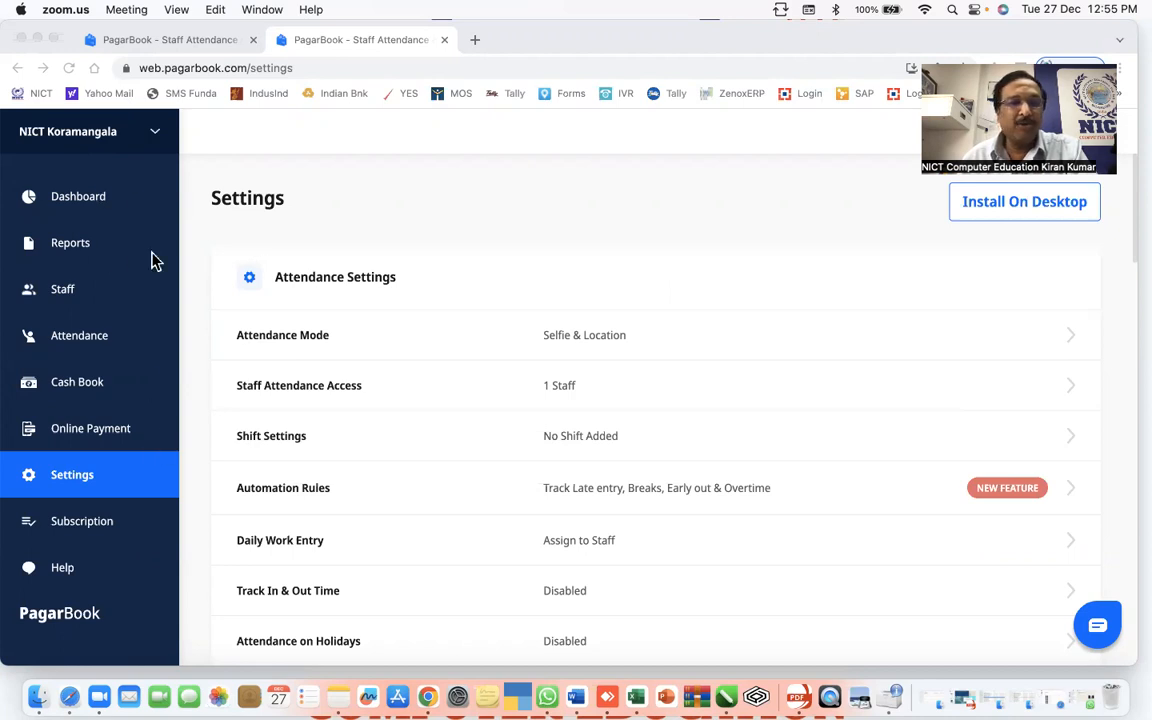
- Add a new fixed shift in the Shift Settings and name it "9:30 am to 6:30 pm"
{"action": "left_click", "coordinate": [76, 486]}
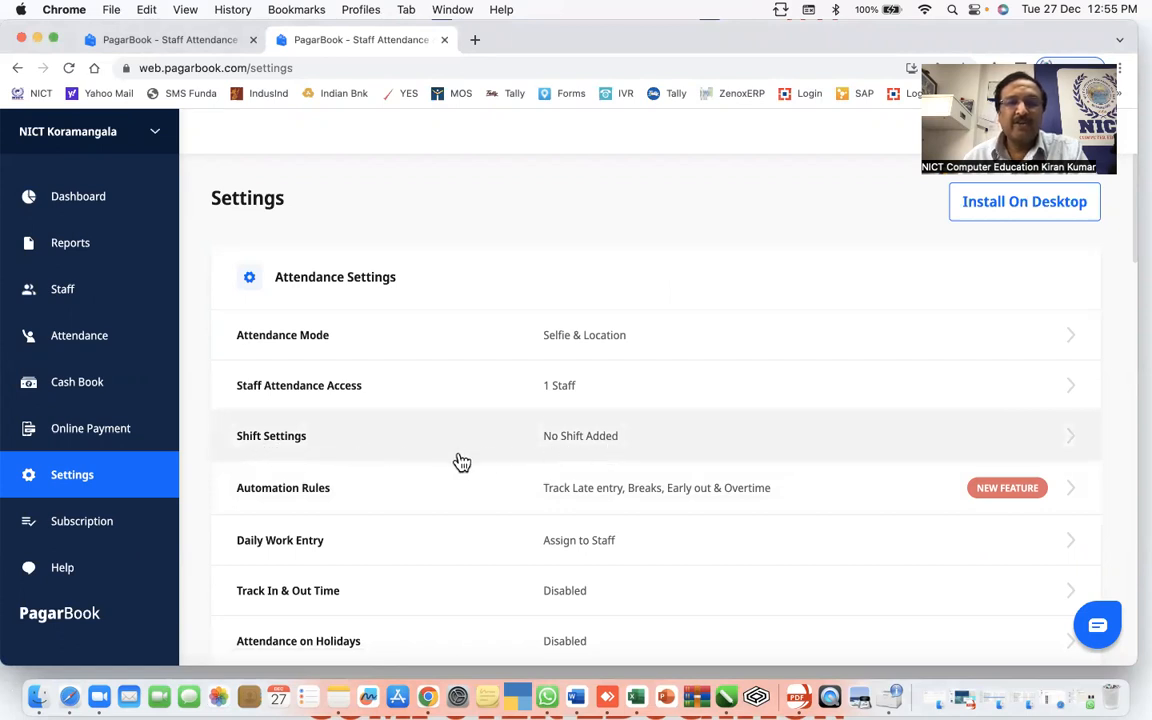
{"action": "left_click", "coordinate": [588, 449]}
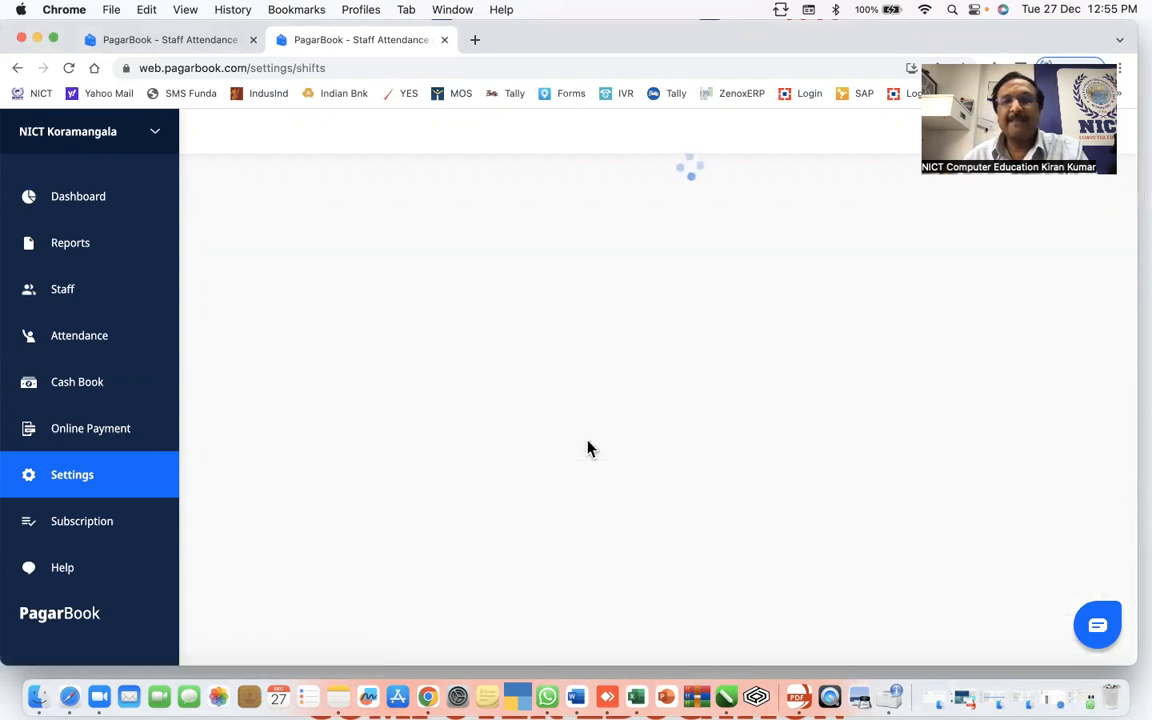
{"action": "left_click", "coordinate": [1066, 254]}
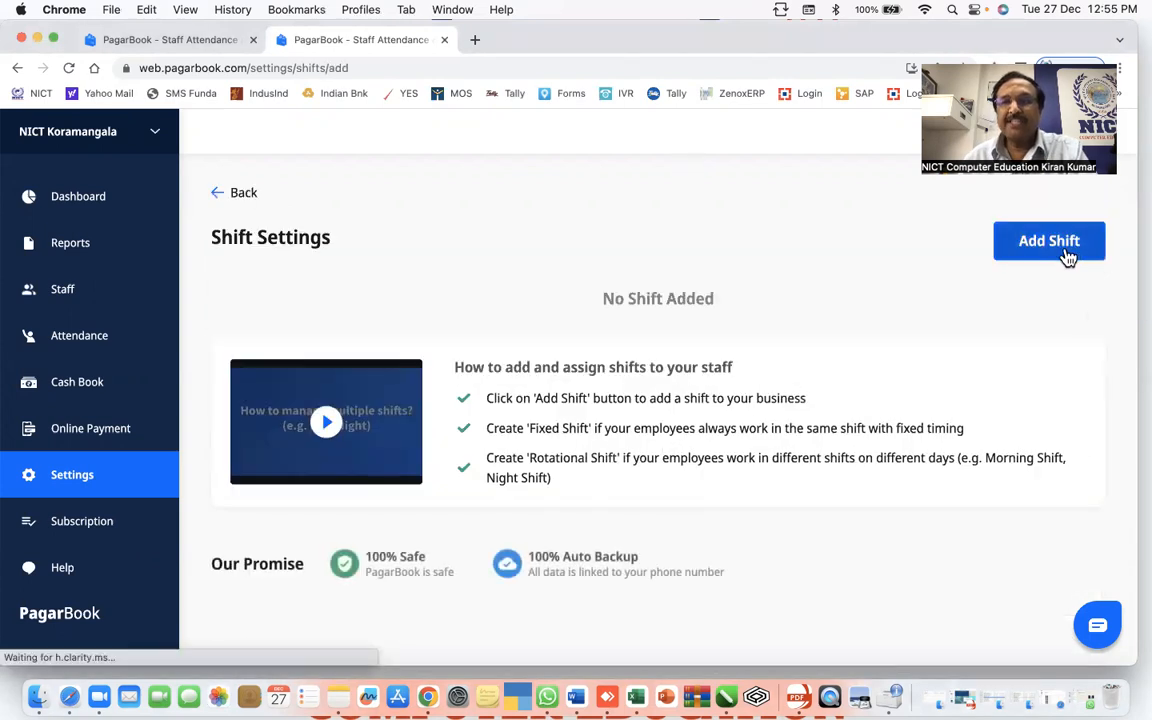
{"action": "left_click", "coordinate": [494, 358]}
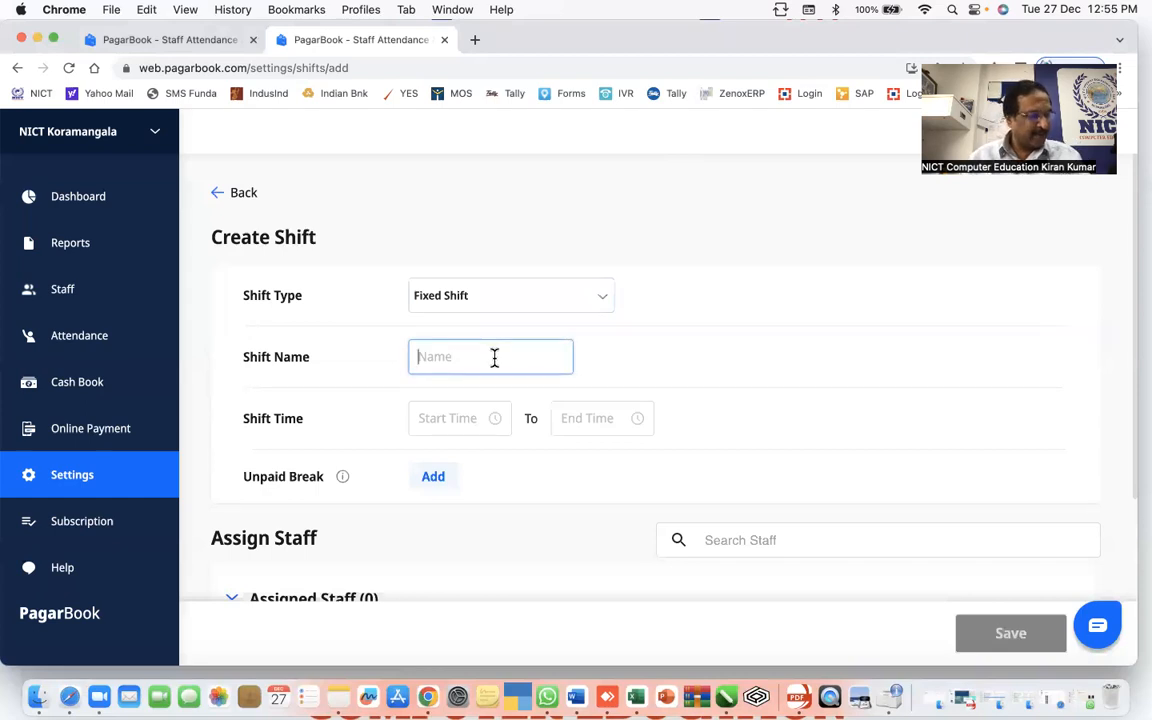
{"action": "type", "text": "9:30 am to 6:30 pm"}
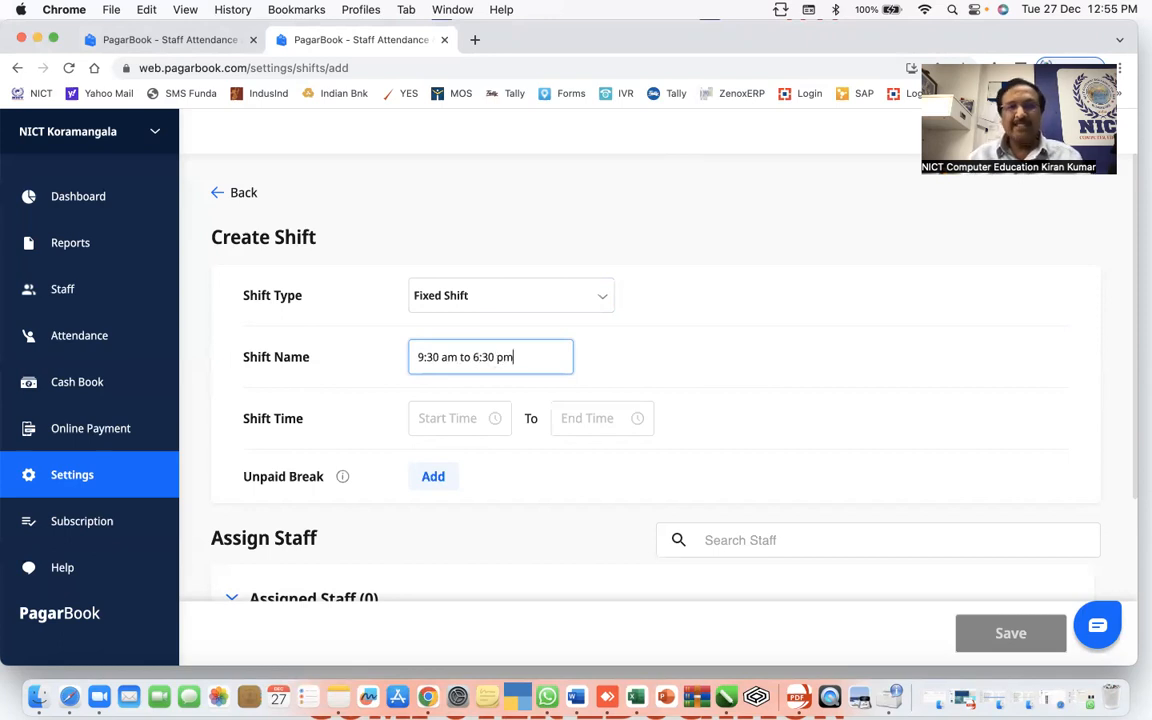
- Set the new shift's start time to 9:30 AM
{"action": "left_click", "coordinate": [493, 426]}
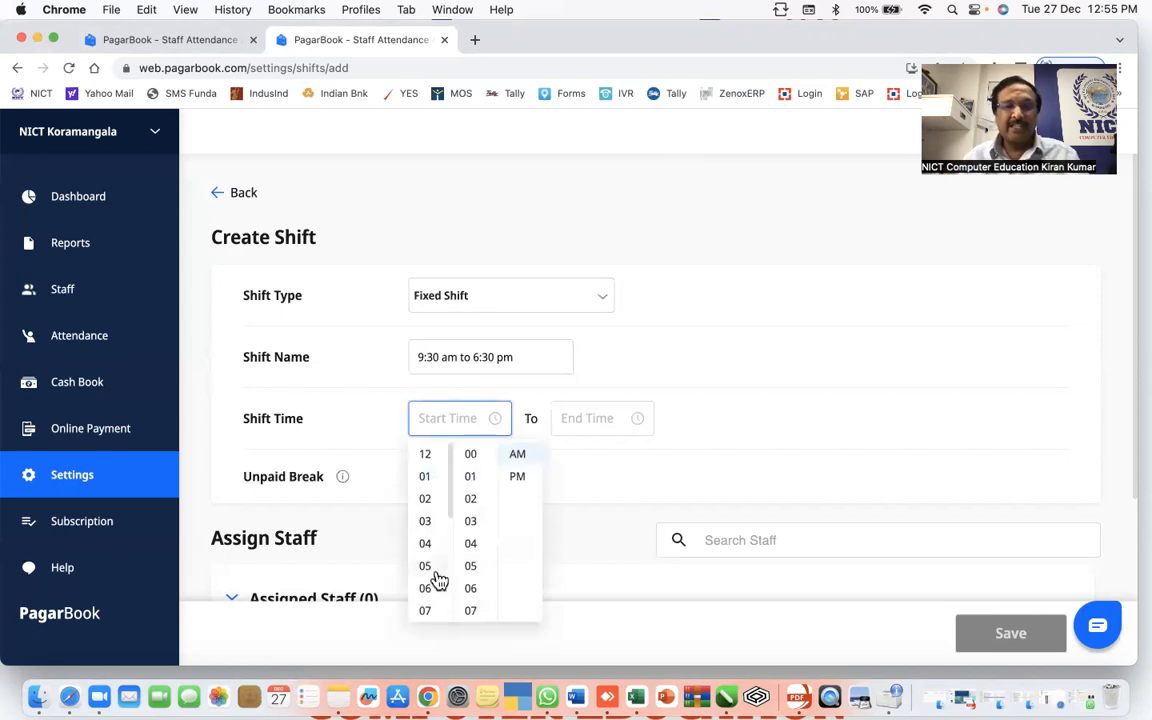
{"action": "scroll", "coordinate": [435, 570], "scroll_direction": "down", "scroll_amount": 3}
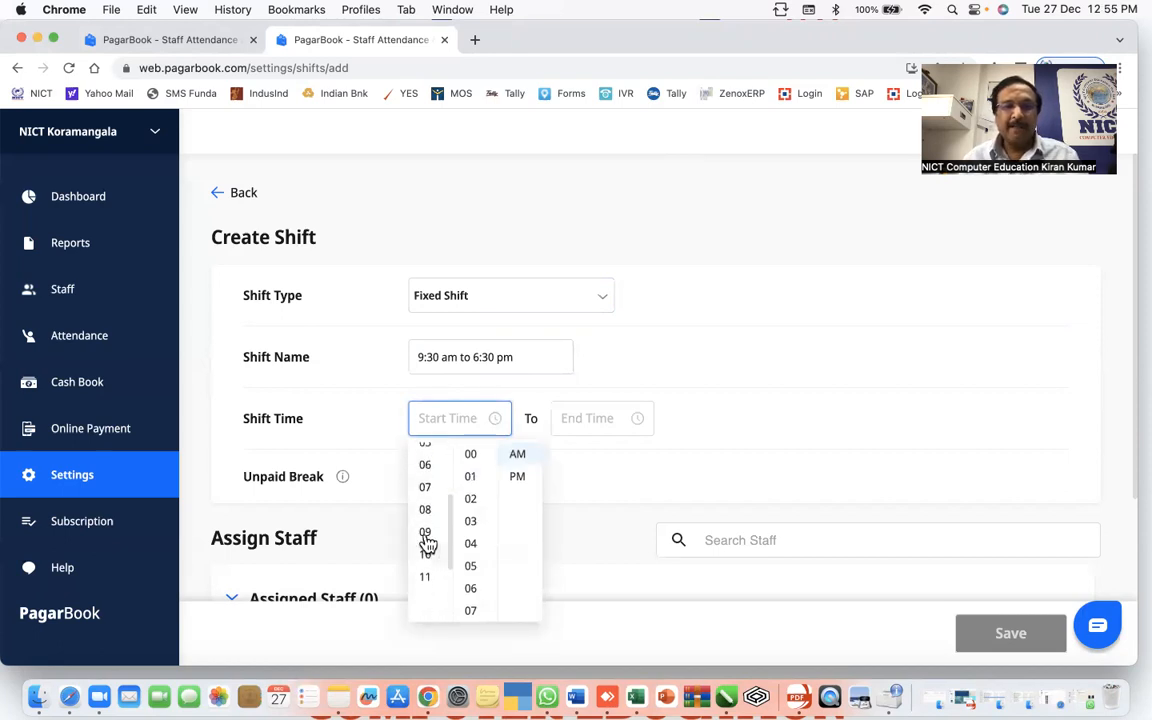
{"action": "left_click", "coordinate": [428, 532]}
{"action": "scroll", "coordinate": [477, 550], "scroll_direction": "down", "scroll_amount": 4}
{"action": "scroll", "coordinate": [481, 564], "scroll_direction": "down", "scroll_amount": 6}
{"action": "left_click", "coordinate": [477, 585]}
- Set the new shift's end time to 6:30 PM
{"action": "left_click", "coordinate": [596, 416]}
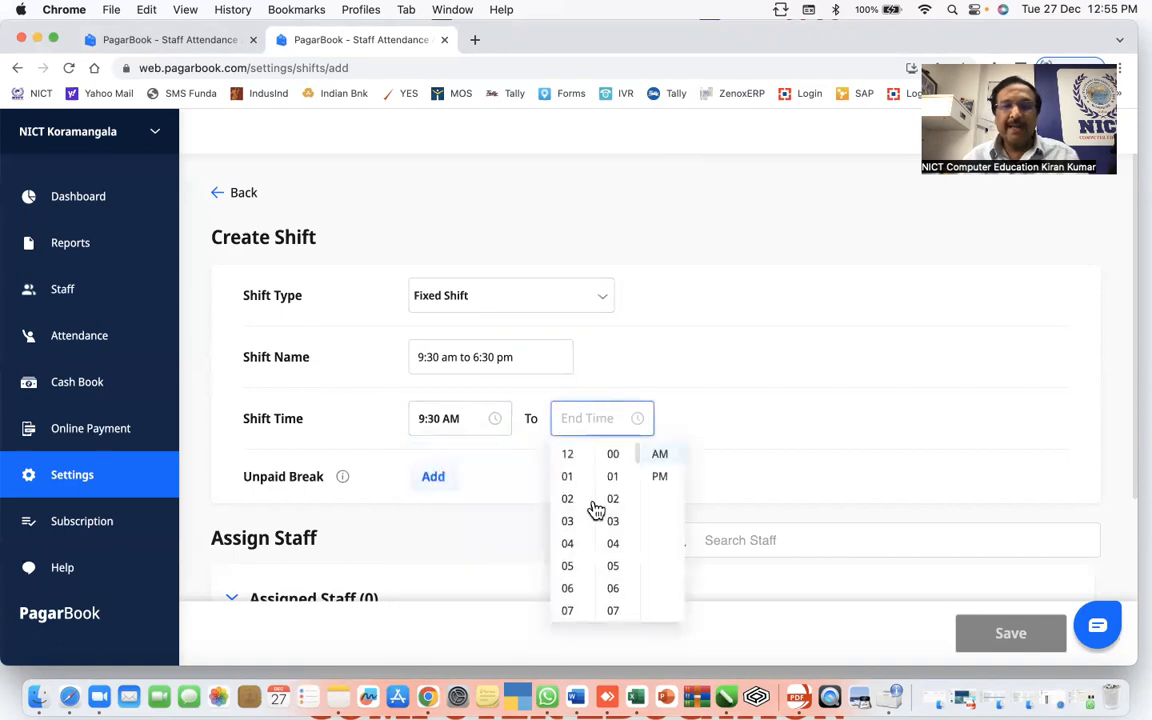
{"action": "left_click", "coordinate": [569, 590]}
{"action": "scroll", "coordinate": [625, 578], "scroll_direction": "down", "scroll_amount": 2}
{"action": "scroll", "coordinate": [625, 583], "scroll_direction": "down", "scroll_amount": 9}
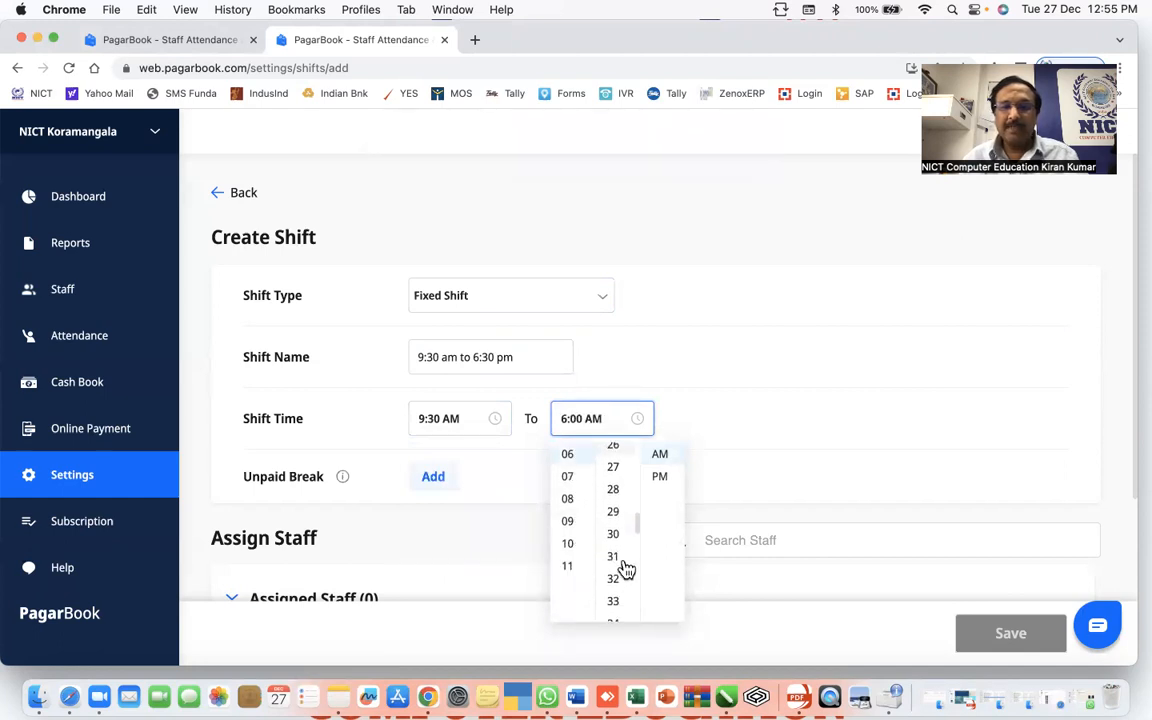
{"action": "left_click", "coordinate": [617, 534]}
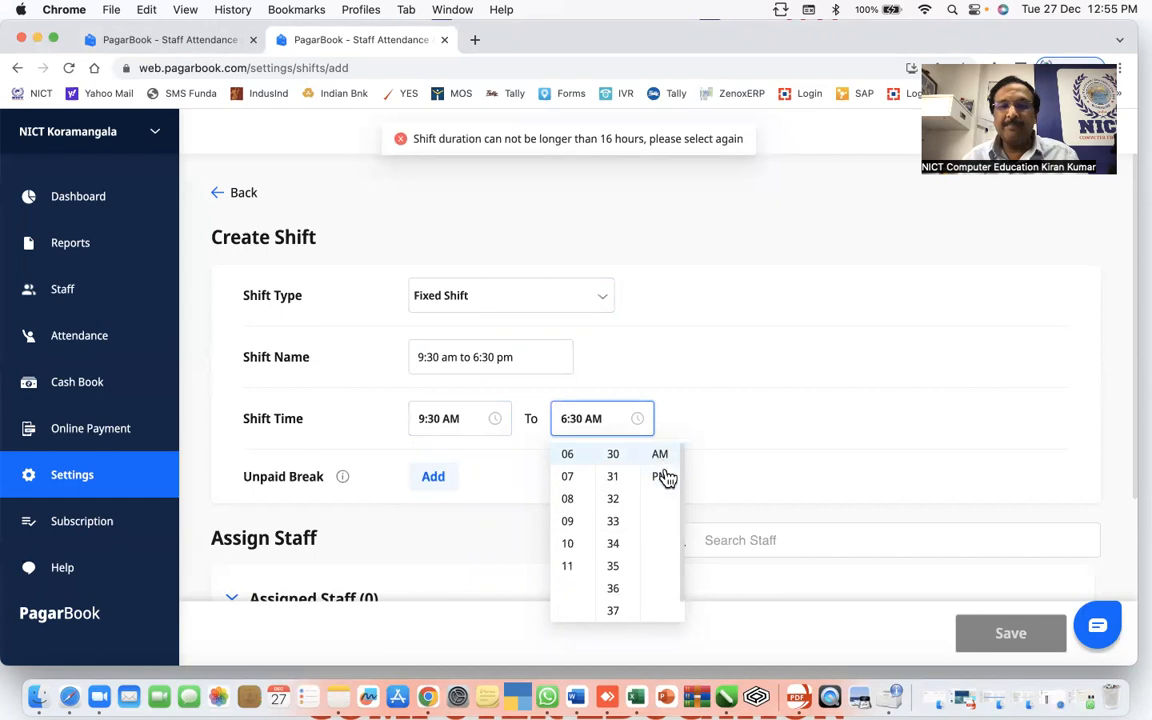
{"action": "left_click", "coordinate": [660, 477]}
{"action": "left_click", "coordinate": [480, 488]}
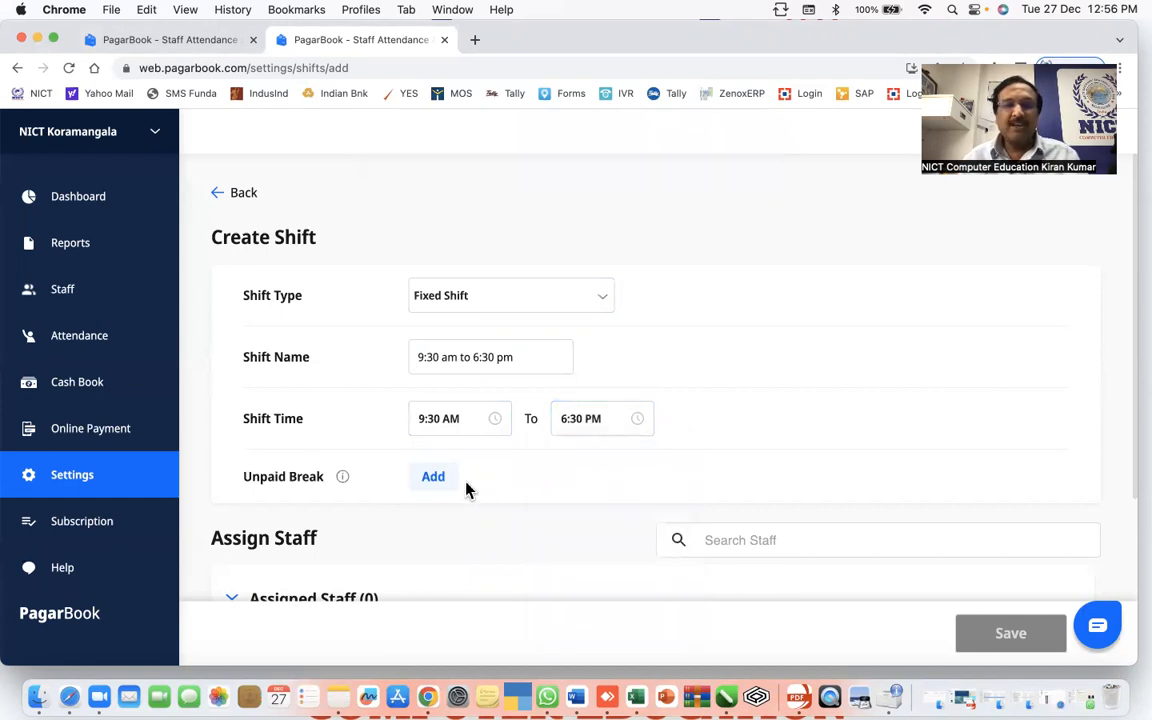
- Assign the regular staff member to the new shift and save the shift
{"action": "scroll", "coordinate": [504, 506], "scroll_direction": "down", "scroll_amount": 3}
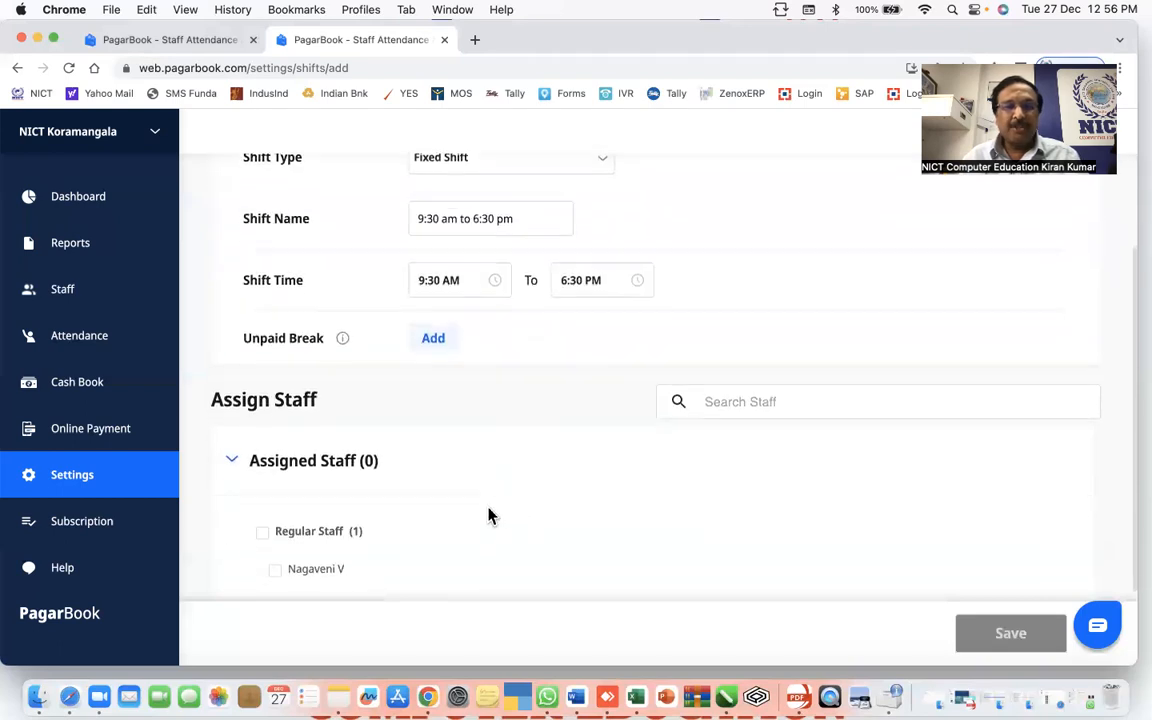
{"action": "scroll", "coordinate": [452, 519], "scroll_direction": "down", "scroll_amount": 3}
{"action": "left_click", "coordinate": [275, 461]}
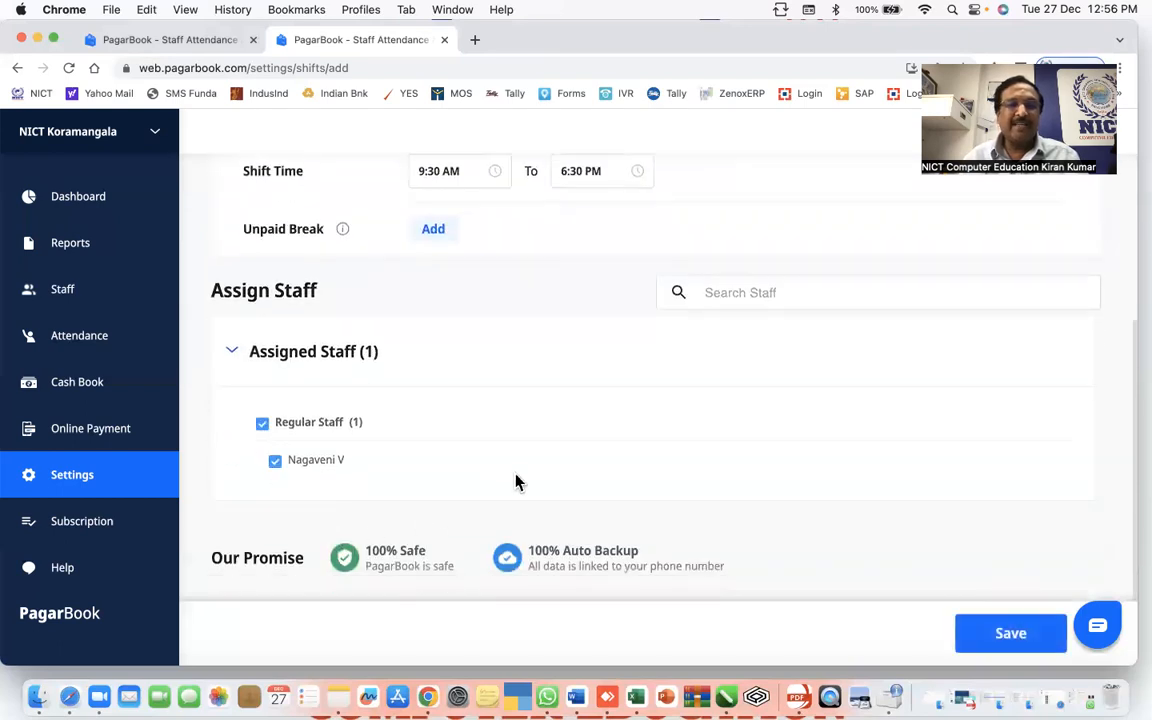
{"action": "scroll", "coordinate": [517, 380], "scroll_direction": "up", "scroll_amount": 5}
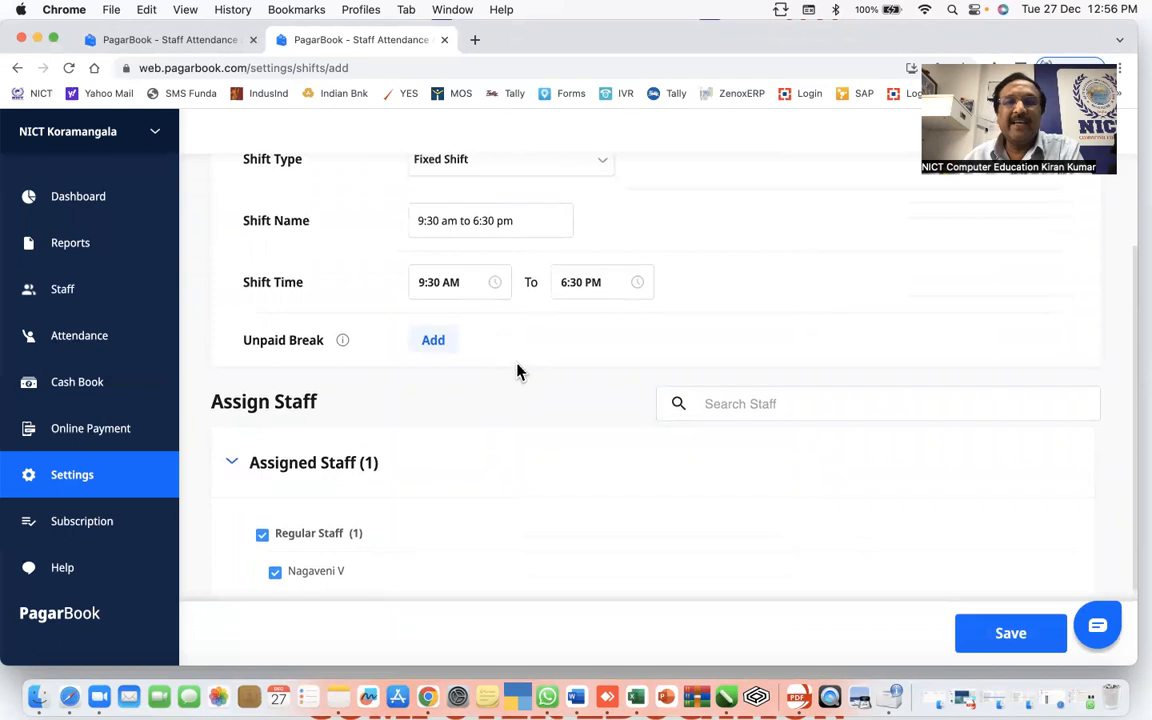
{"action": "scroll", "coordinate": [680, 480], "scroll_direction": "down", "scroll_amount": 3}
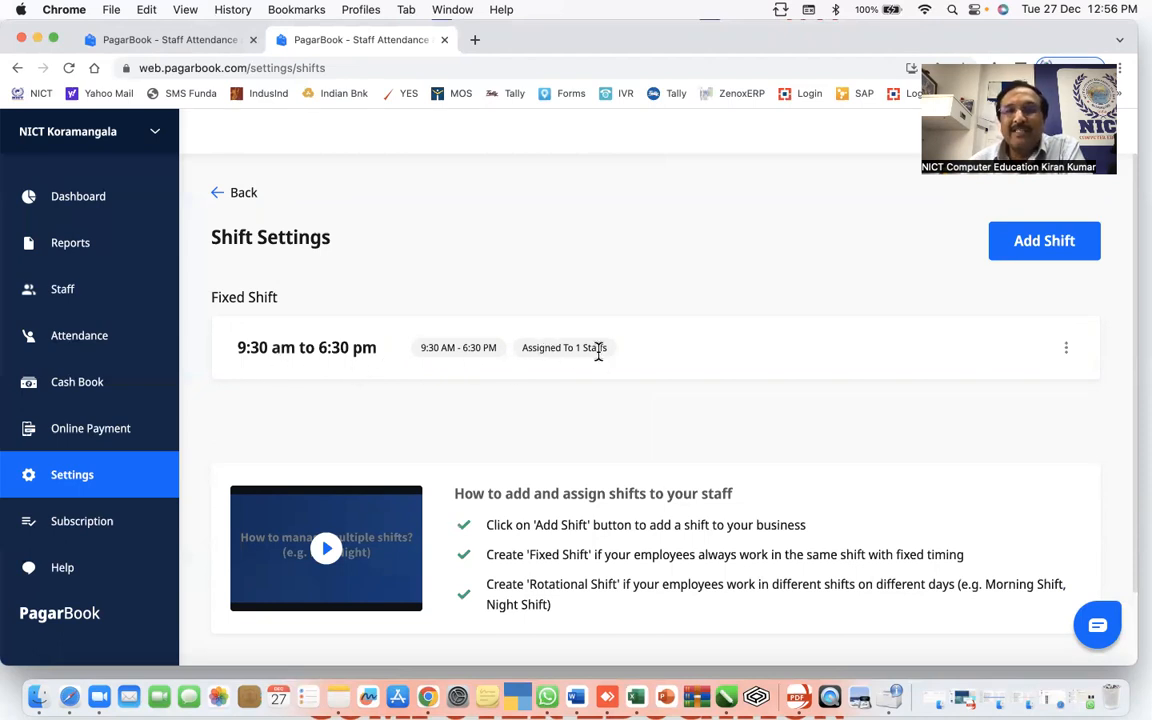
- View the edit form of the 9:30 am to 6:30 pm shift, then return to the main settings
{"action": "left_click", "coordinate": [1066, 348]}
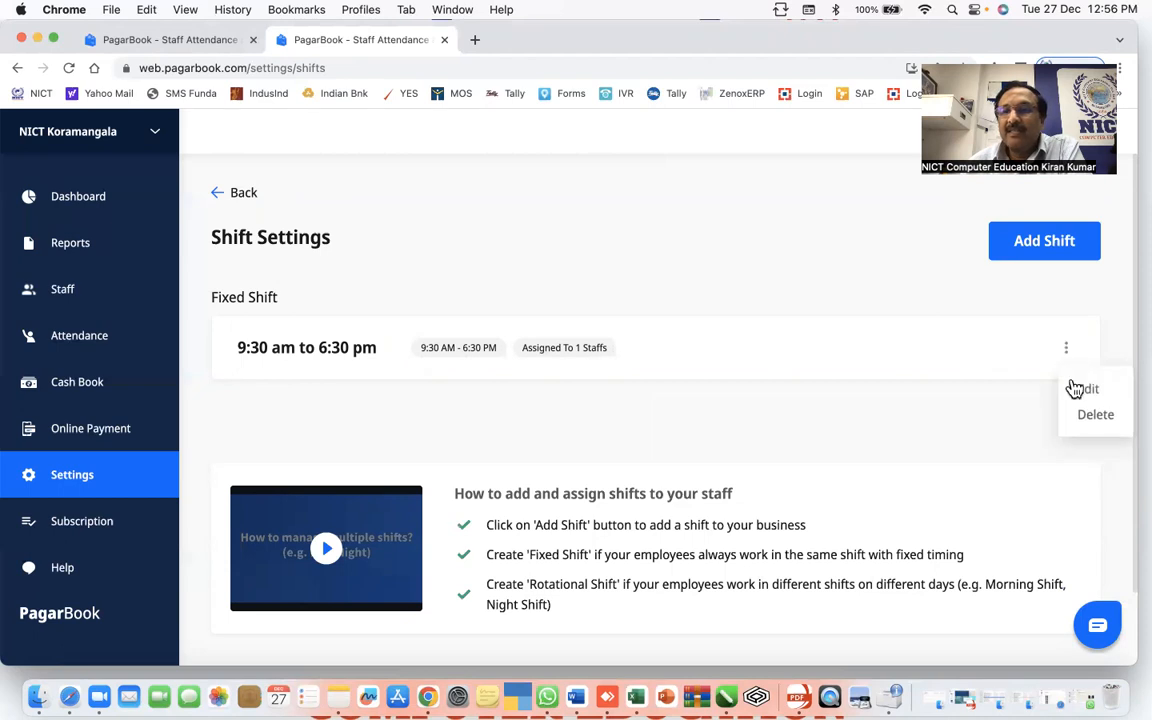
{"action": "left_click", "coordinate": [1092, 392]}
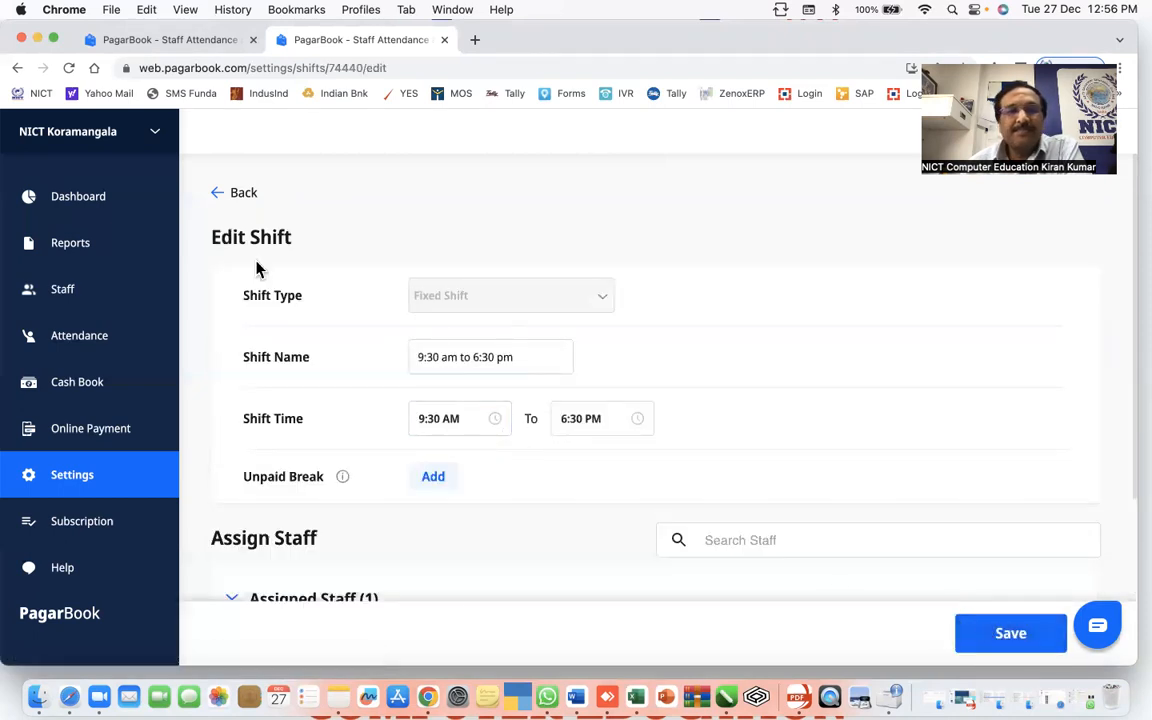
{"action": "left_click", "coordinate": [224, 193]}
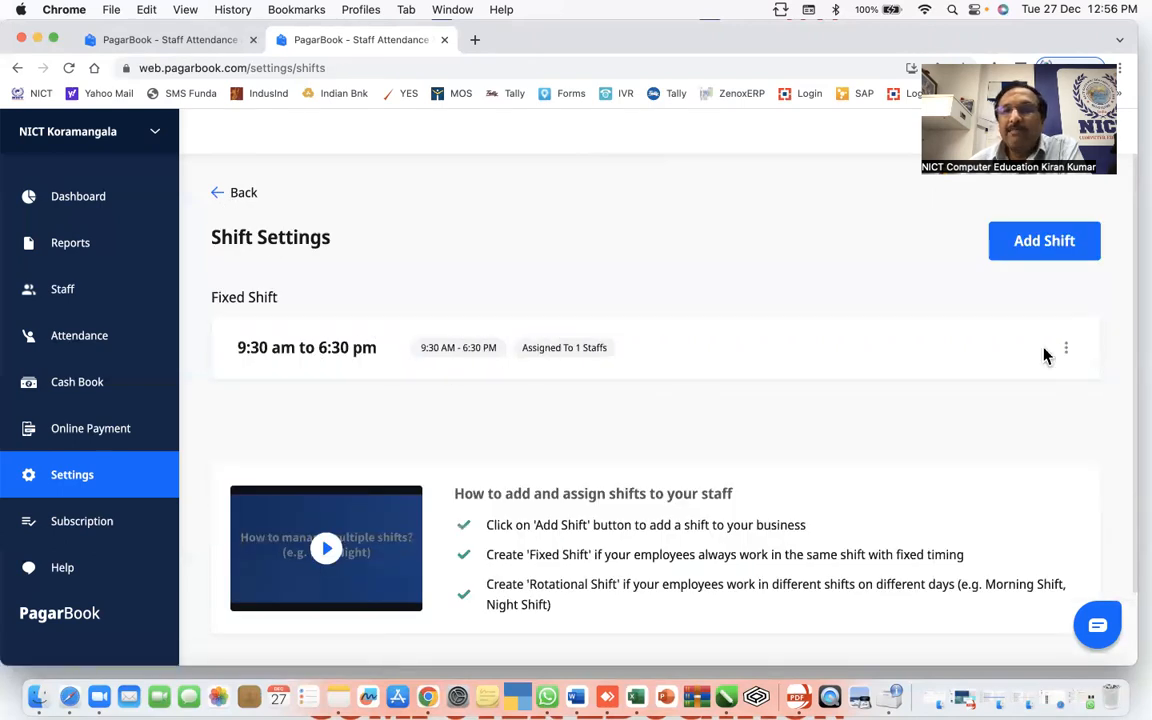
{"action": "left_click", "coordinate": [220, 193]}
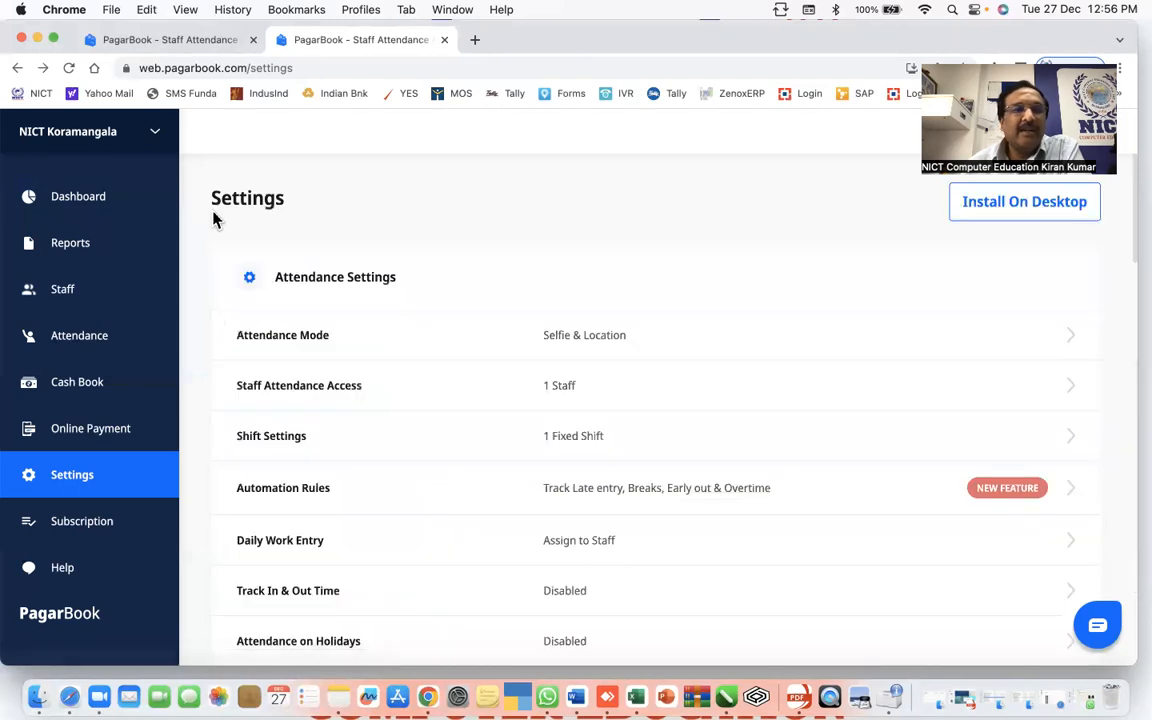
- Review the regular staff member's summary page from the staff list and return to the list
{"action": "left_click", "coordinate": [64, 292]}
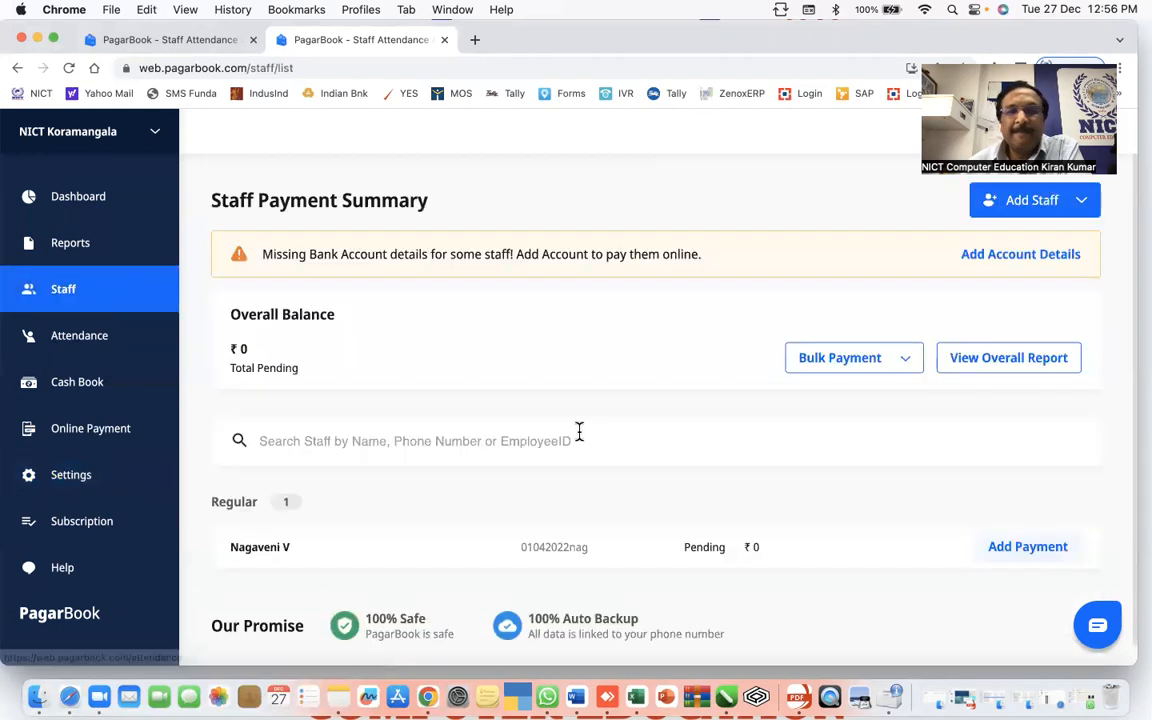
{"action": "scroll", "coordinate": [345, 512], "scroll_direction": "down", "scroll_amount": 1}
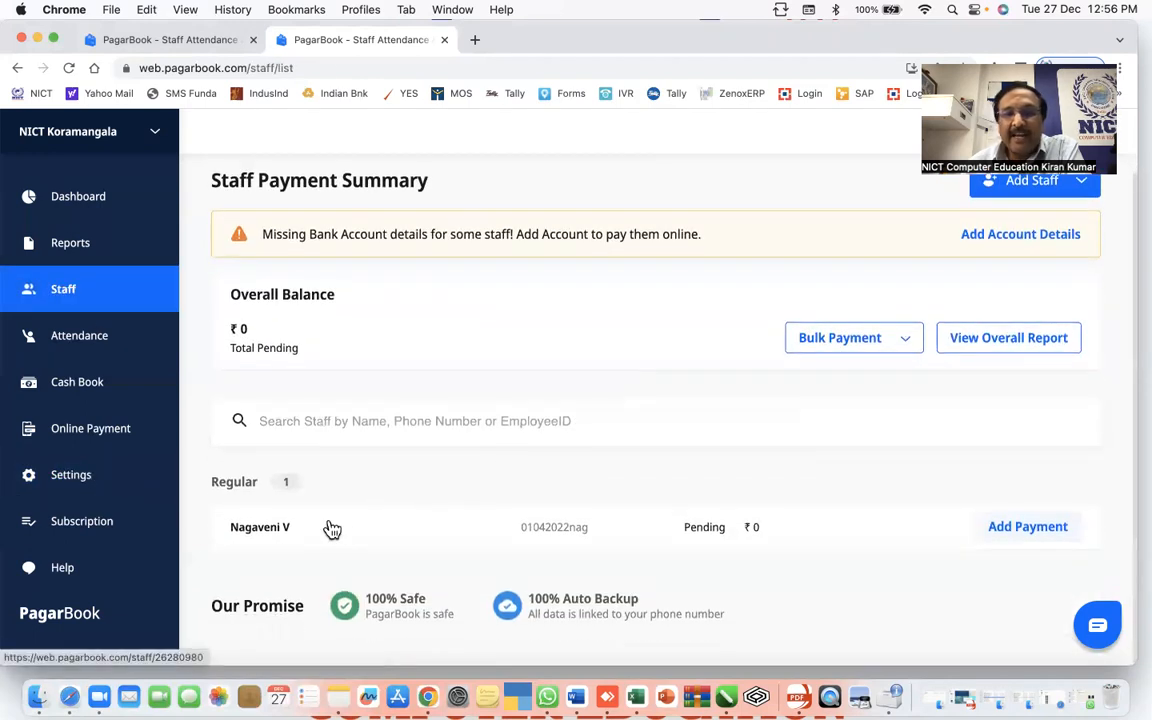
{"action": "left_click", "coordinate": [329, 530]}
{"action": "scroll", "coordinate": [553, 378], "scroll_direction": "down", "scroll_amount": 3}
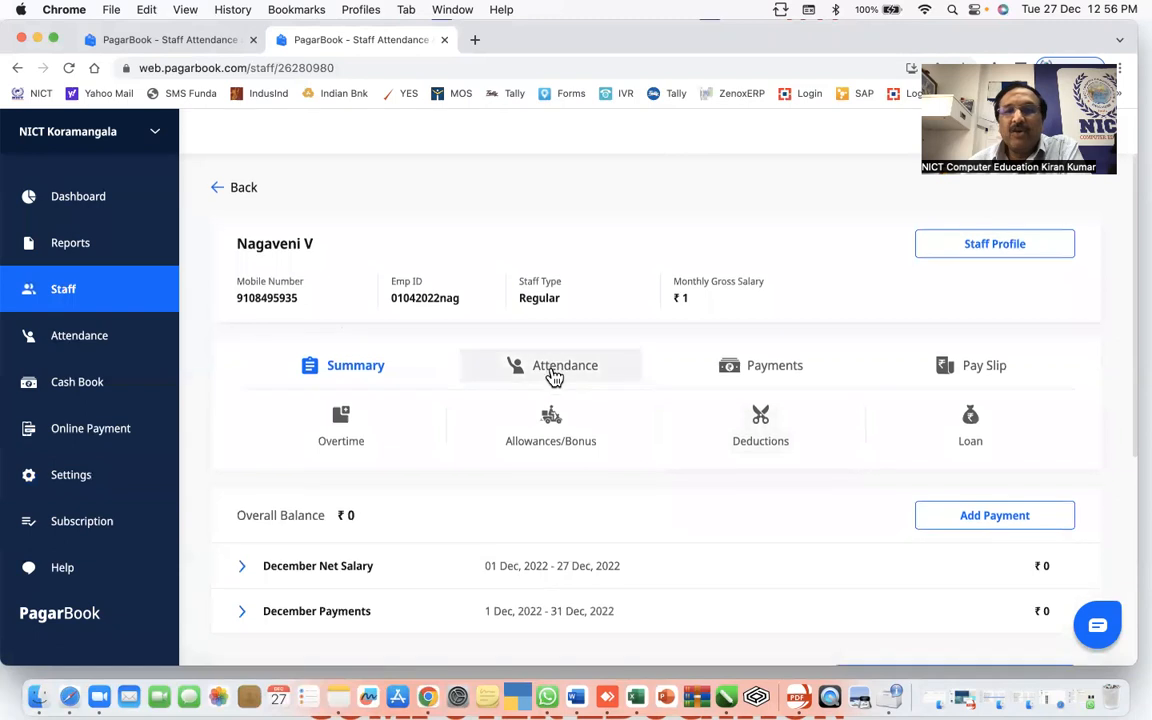
{"action": "scroll", "coordinate": [617, 411], "scroll_direction": "down", "scroll_amount": 2}
{"action": "scroll", "coordinate": [617, 411], "scroll_direction": "up", "scroll_amount": 5}
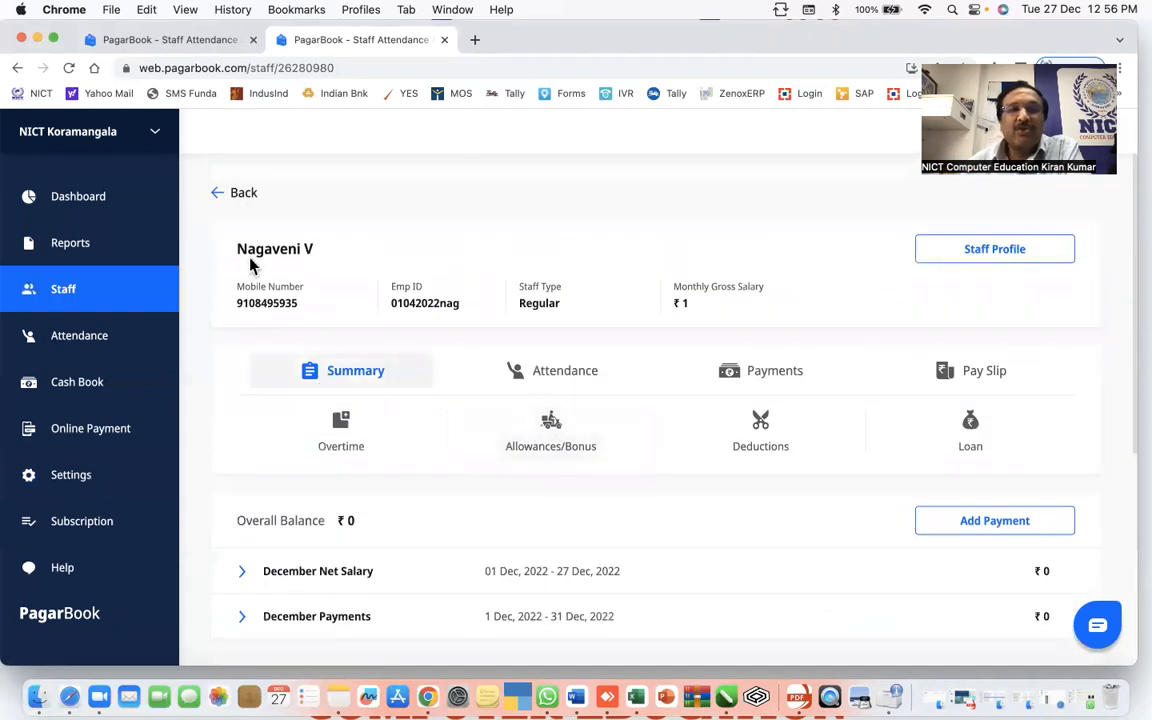
{"action": "left_click", "coordinate": [220, 195]}
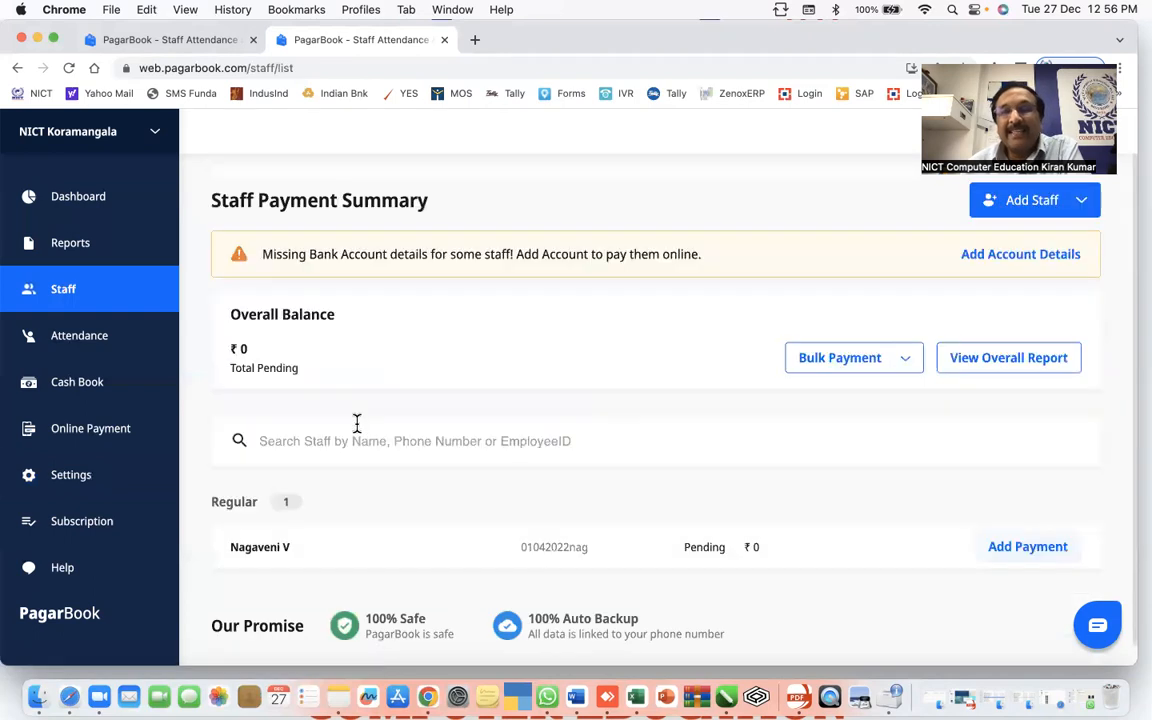
- Reopen the 9:30 am to 6:30 pm shift for editing, unassign and reassign the staff member, and save it
{"action": "left_click", "coordinate": [73, 475]}
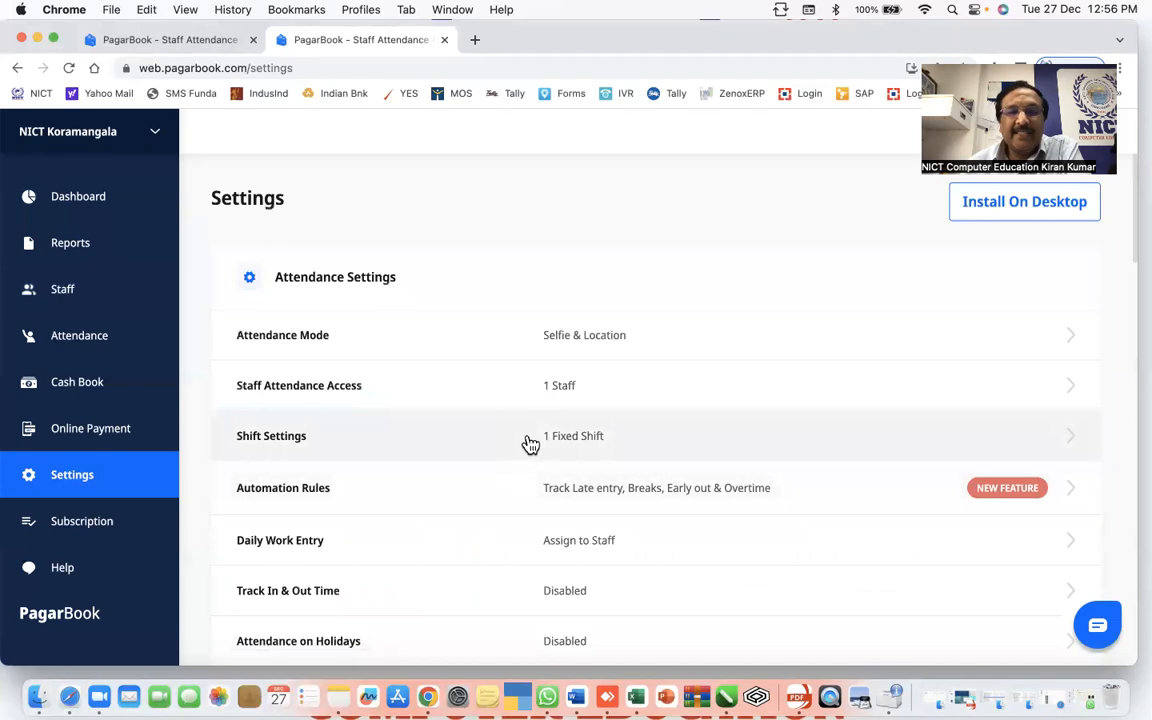
{"action": "left_click", "coordinate": [528, 442]}
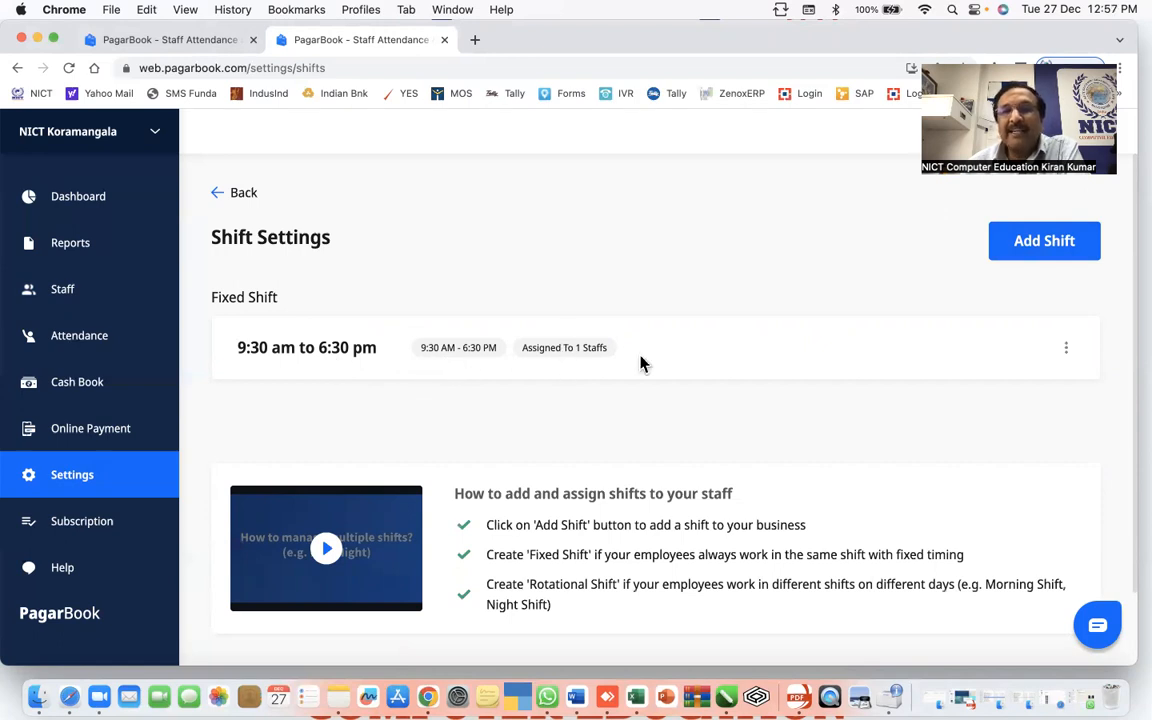
{"action": "left_click", "coordinate": [1065, 350]}
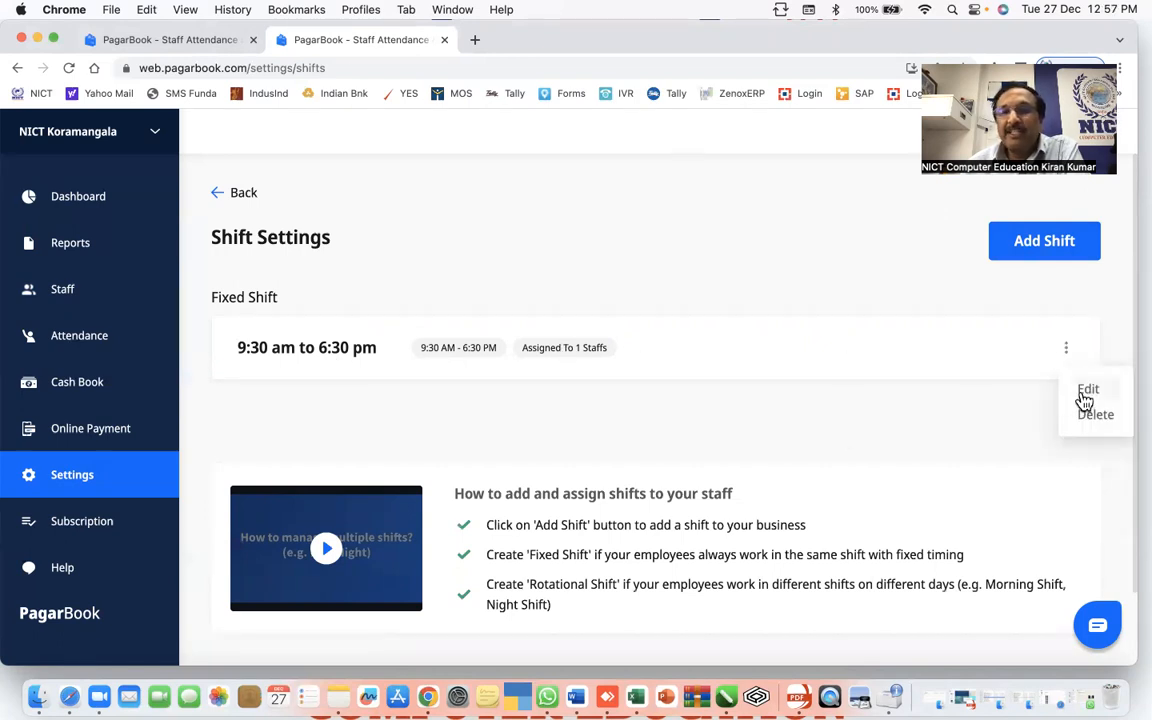
{"action": "left_click", "coordinate": [1087, 390]}
{"action": "scroll", "coordinate": [600, 455], "scroll_direction": "down", "scroll_amount": 5}
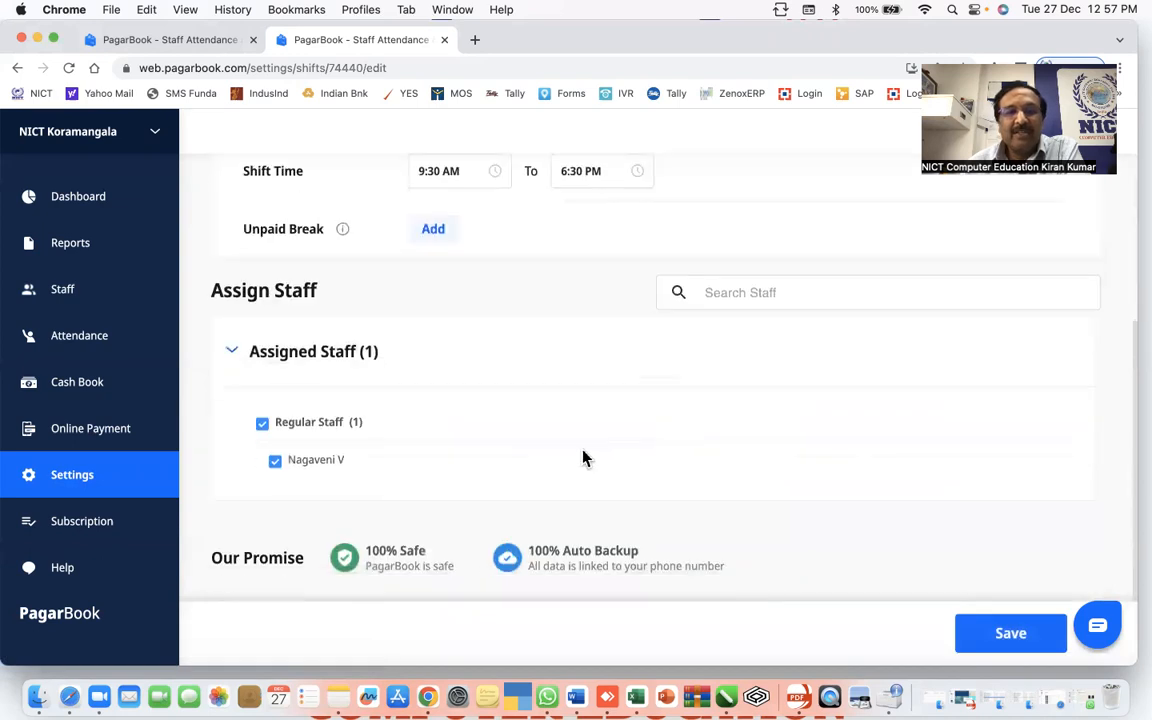
{"action": "left_click", "coordinate": [279, 468]}
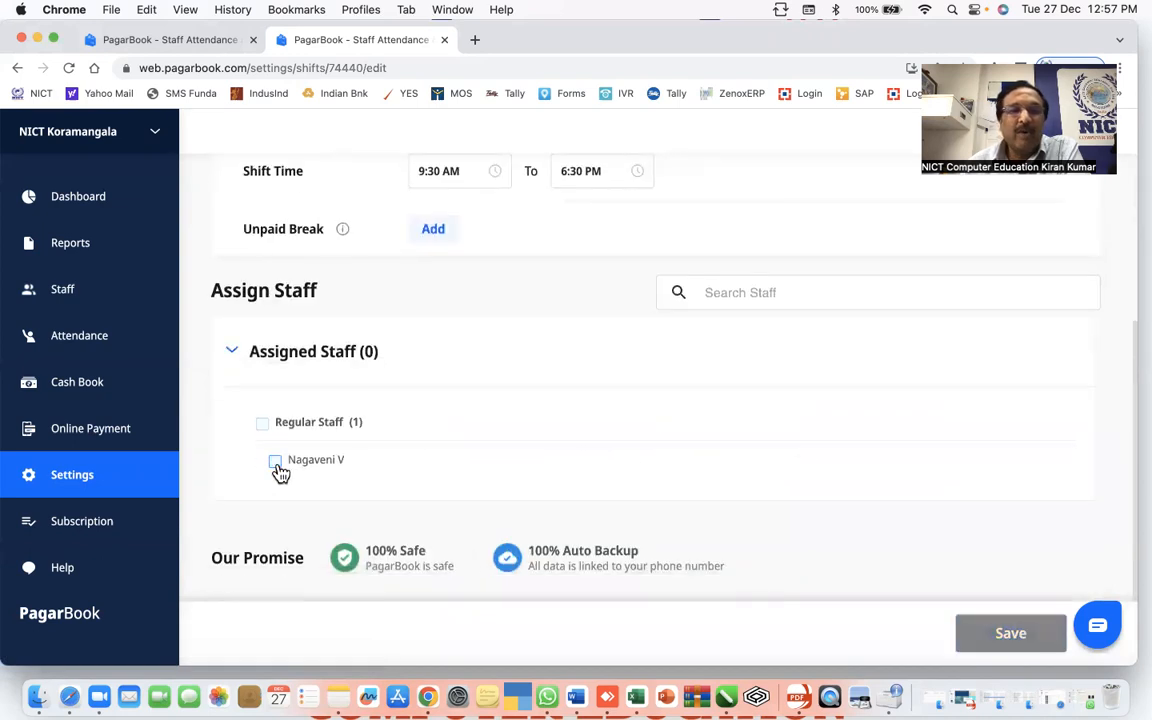
{"action": "left_click", "coordinate": [276, 464]}
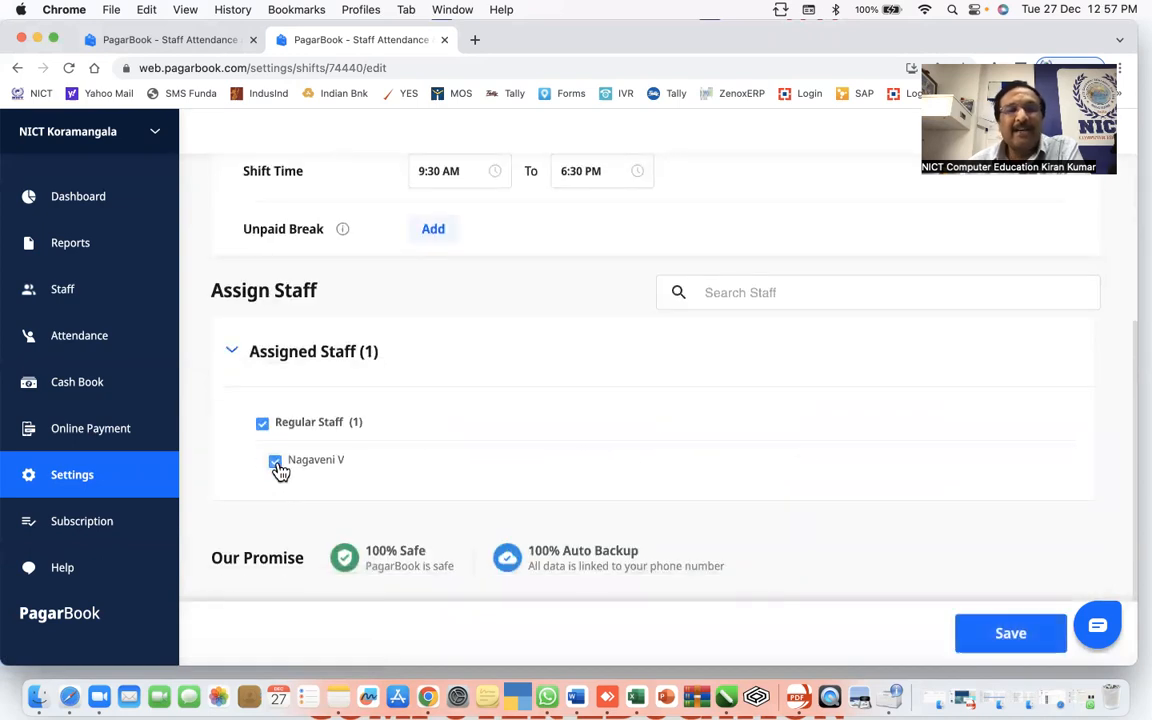
{"action": "left_click", "coordinate": [1011, 634]}
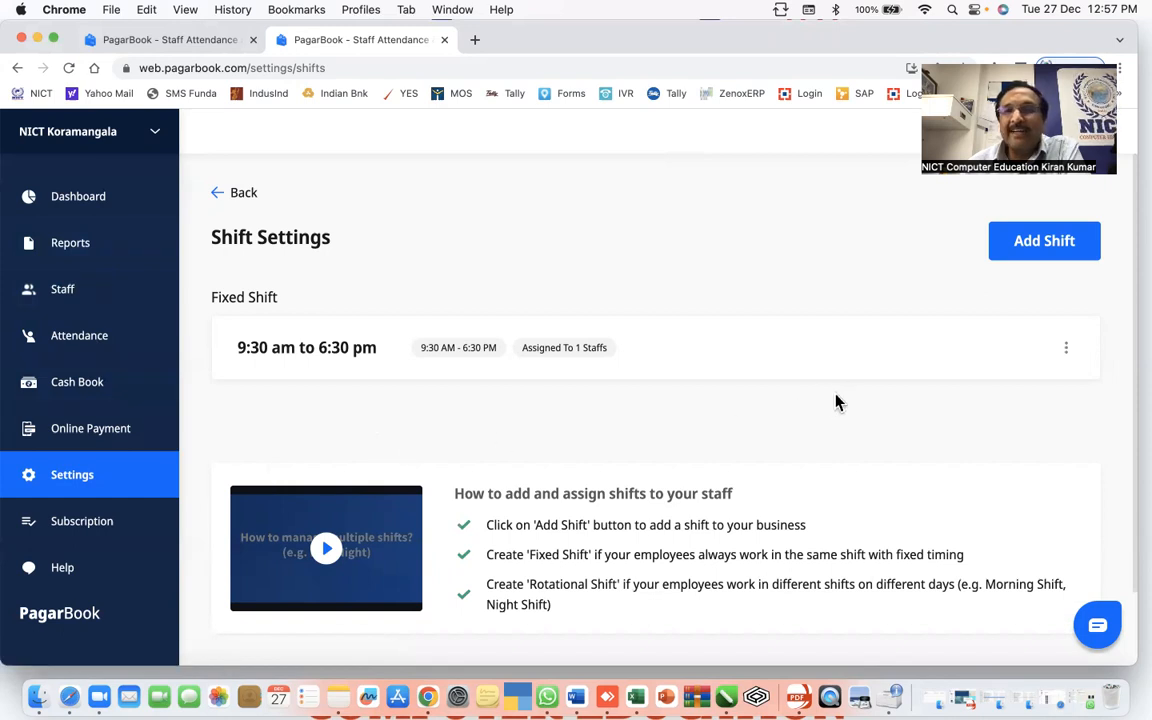
- Start a new holiday calendar template from the Holiday Policy settings and name it "NICT 2023 Holidays"
{"action": "left_click", "coordinate": [1060, 255]}
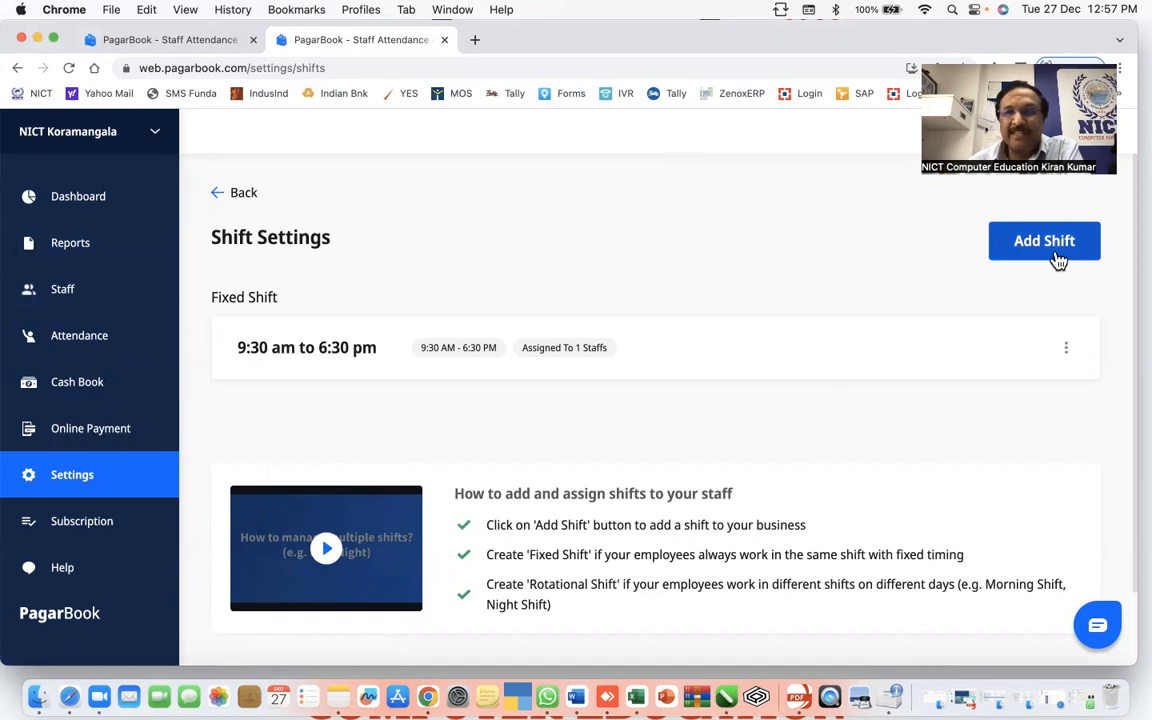
{"action": "left_click", "coordinate": [68, 477]}
{"action": "scroll", "coordinate": [653, 437], "scroll_direction": "down", "scroll_amount": 3}
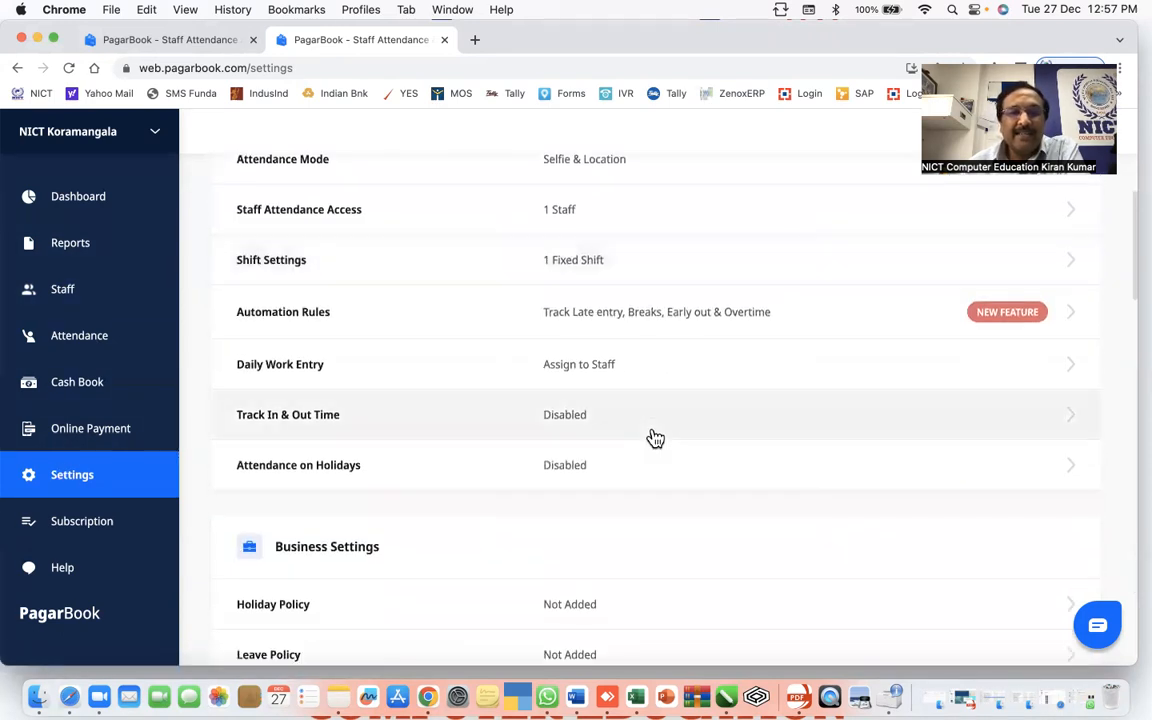
{"action": "scroll", "coordinate": [655, 438], "scroll_direction": "down", "scroll_amount": 4}
{"action": "left_click", "coordinate": [567, 444]}
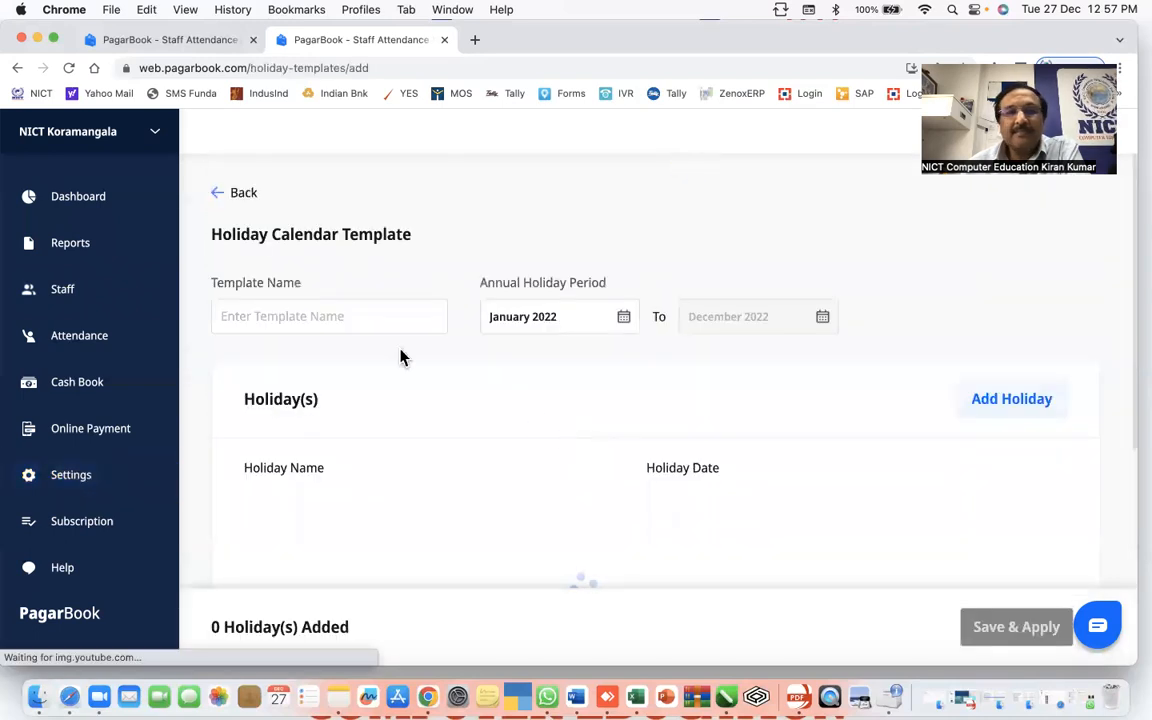
{"action": "left_click", "coordinate": [350, 318]}
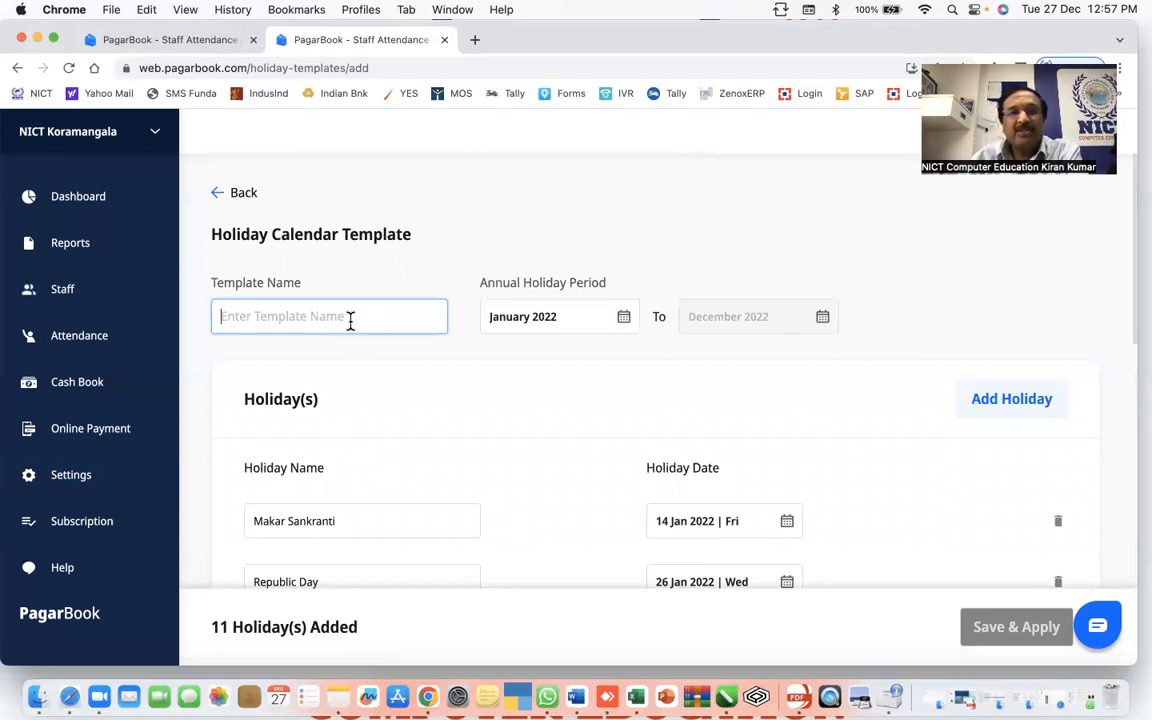
{"action": "type", "text": "NICT 2023 Holidays"}
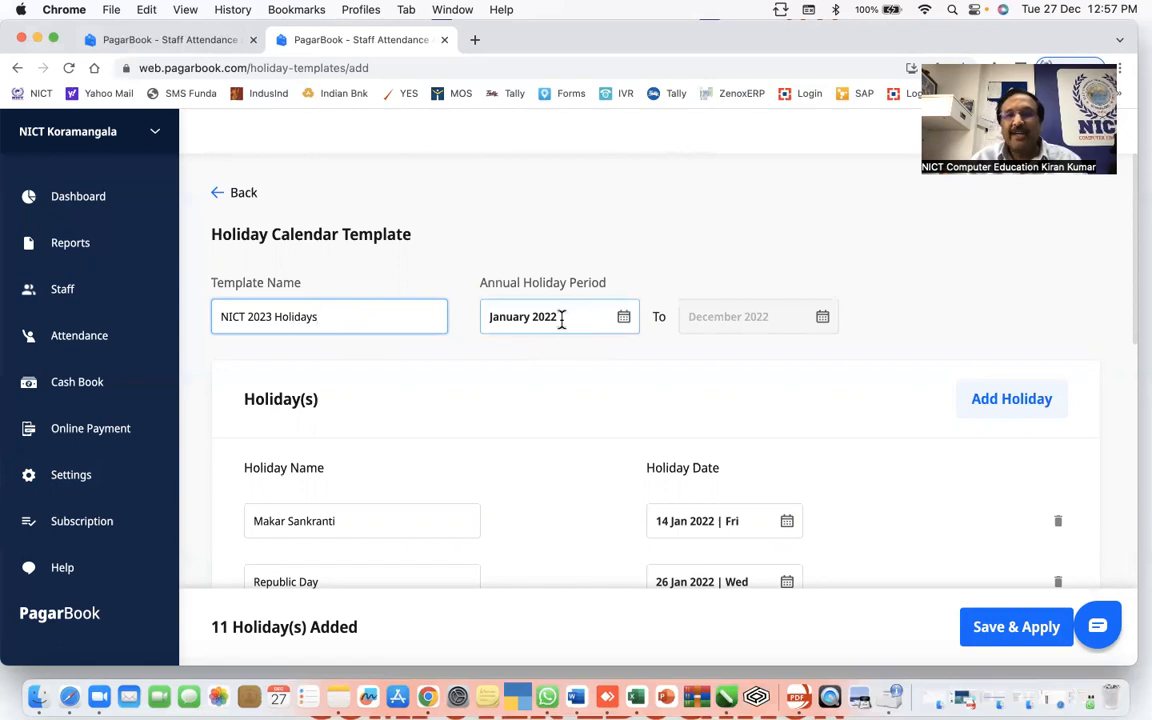
- Set the template's annual holiday period to start in January 2023
{"action": "left_click", "coordinate": [561, 316]}
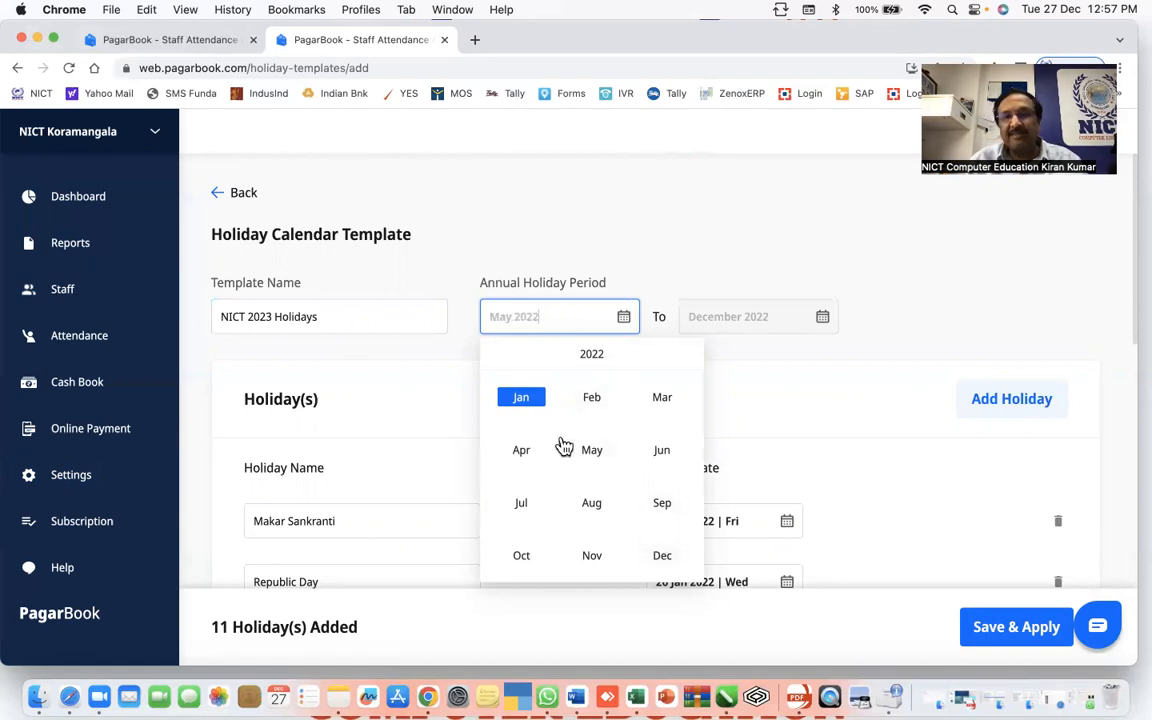
{"action": "left_click", "coordinate": [527, 402]}
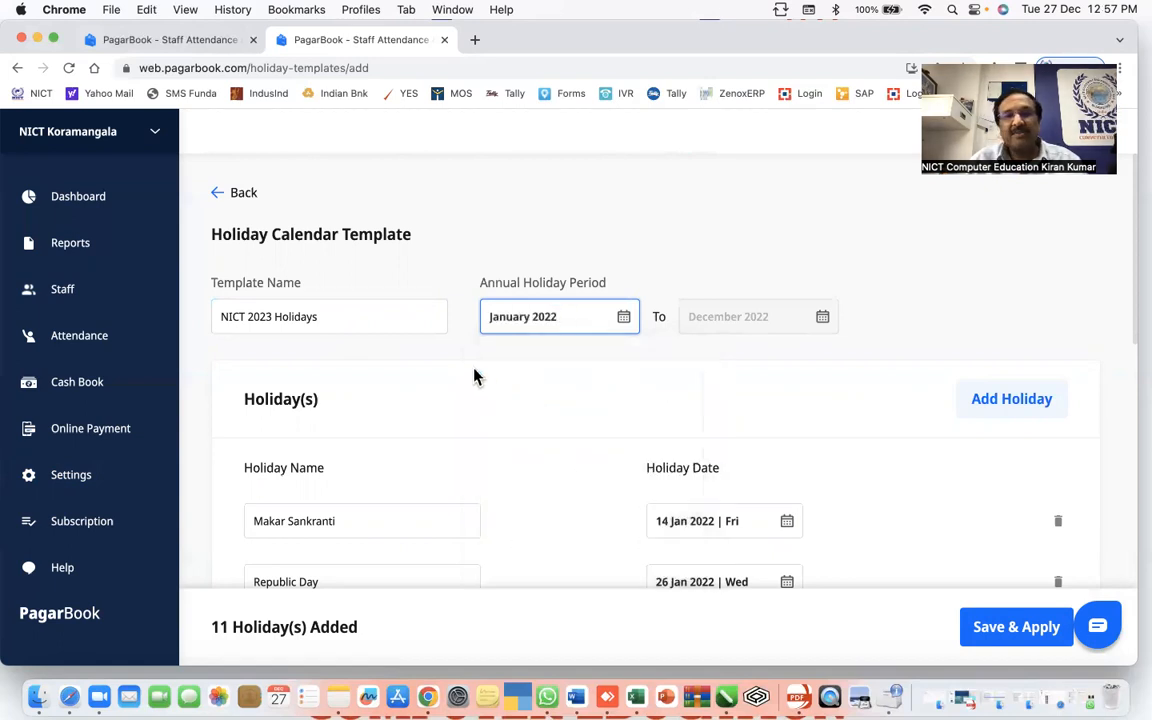
{"action": "left_click", "coordinate": [621, 320]}
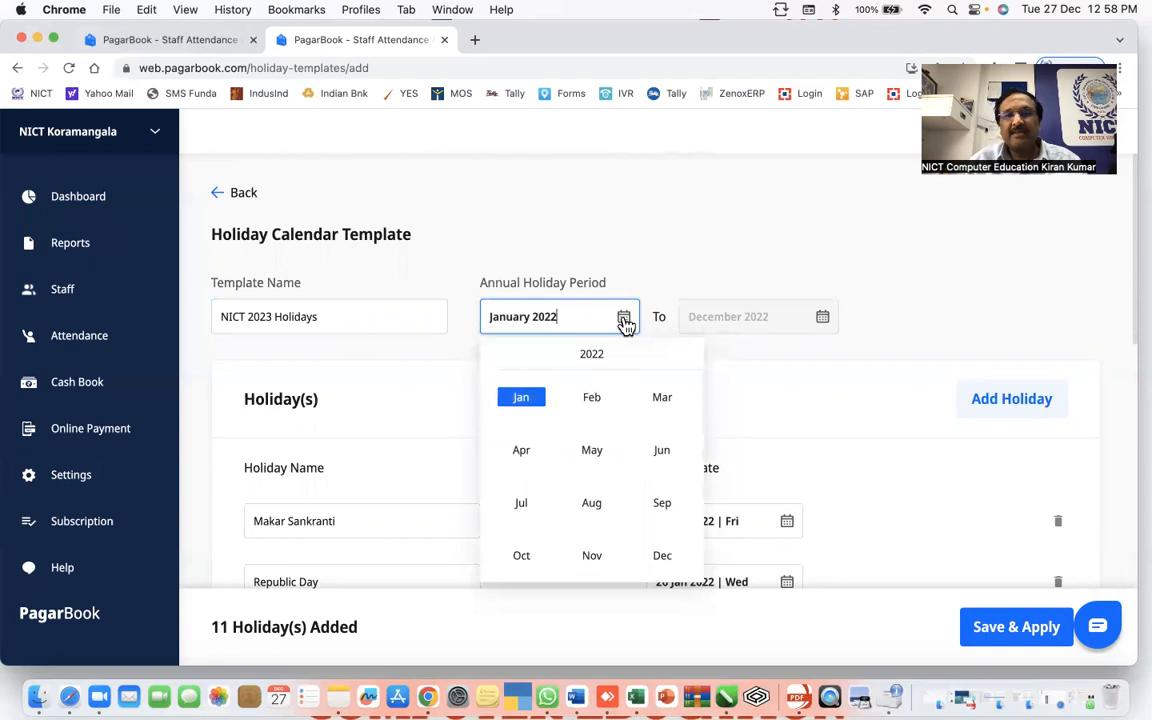
{"action": "left_click", "coordinate": [662, 555]}
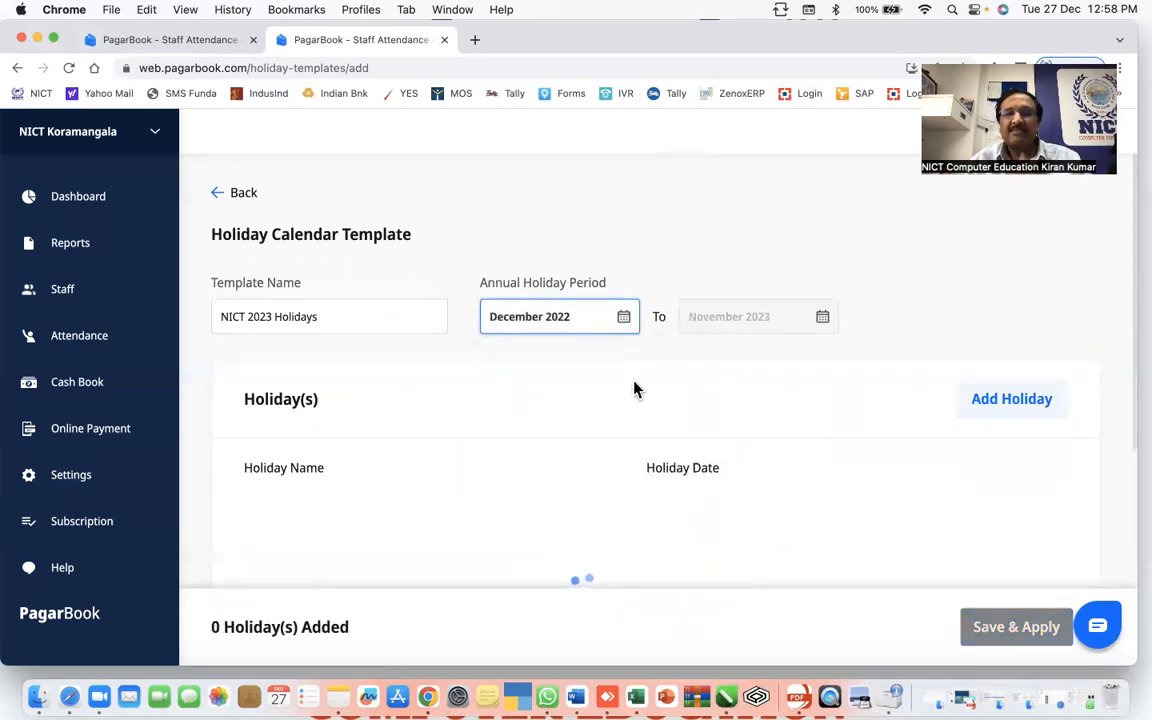
{"action": "key", "text": "BackSpace"}
{"action": "type", "text": "3"}
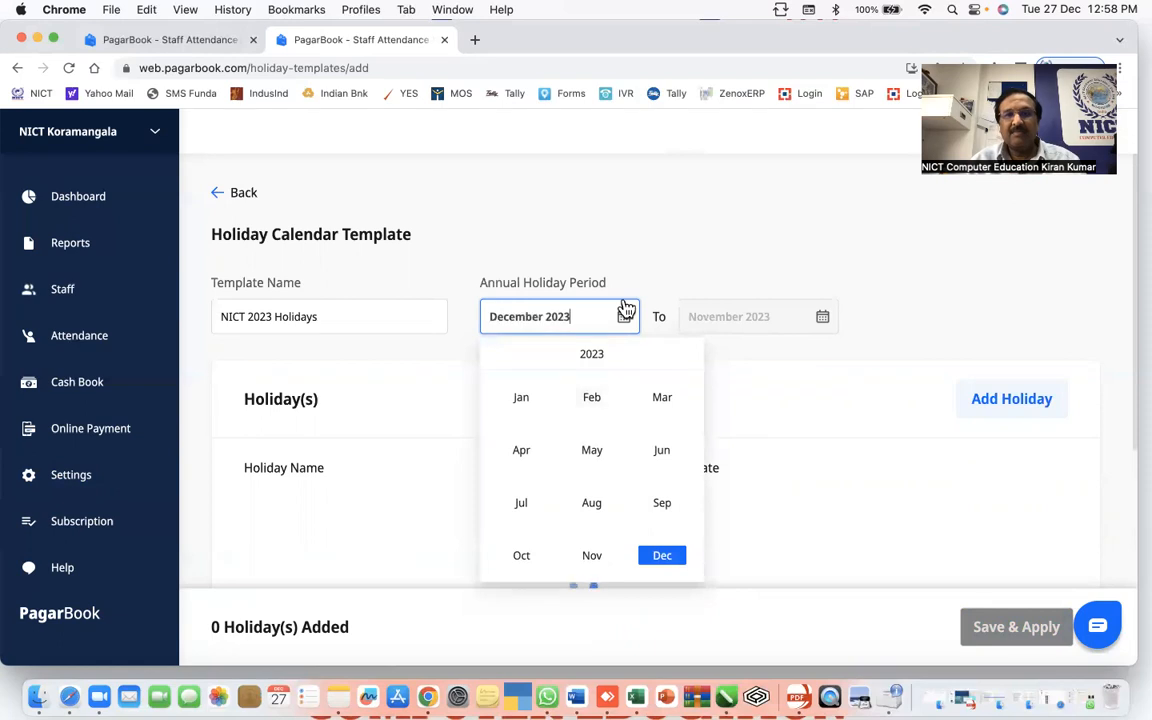
{"action": "left_click", "coordinate": [535, 399]}
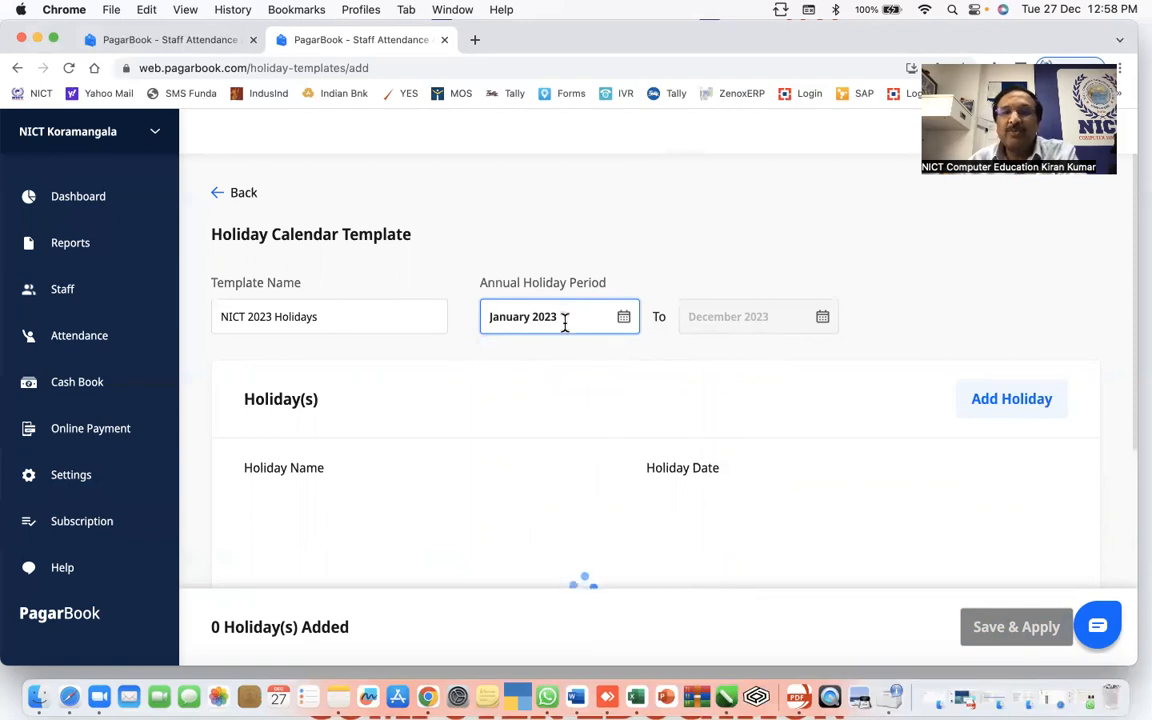
- Add a holiday named "Sankranthi" to the template, dated 15 Jan 2023
{"action": "scroll", "coordinate": [574, 373], "scroll_direction": "down", "scroll_amount": 1}
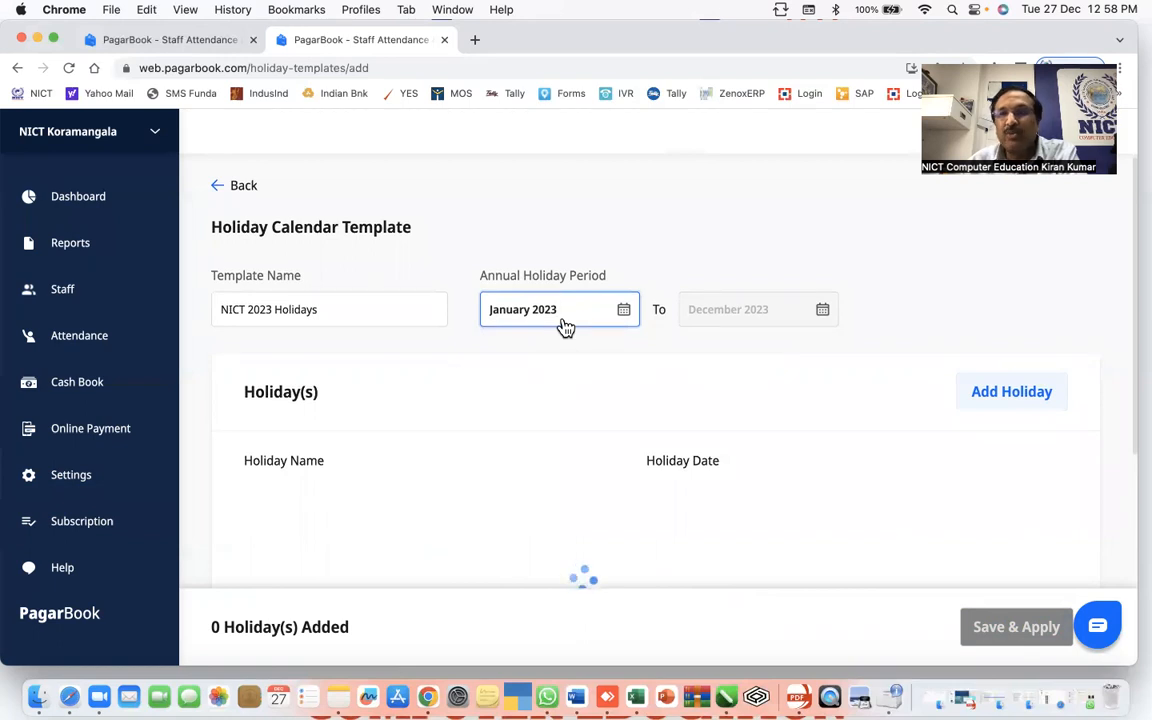
{"action": "left_click", "coordinate": [1002, 395]}
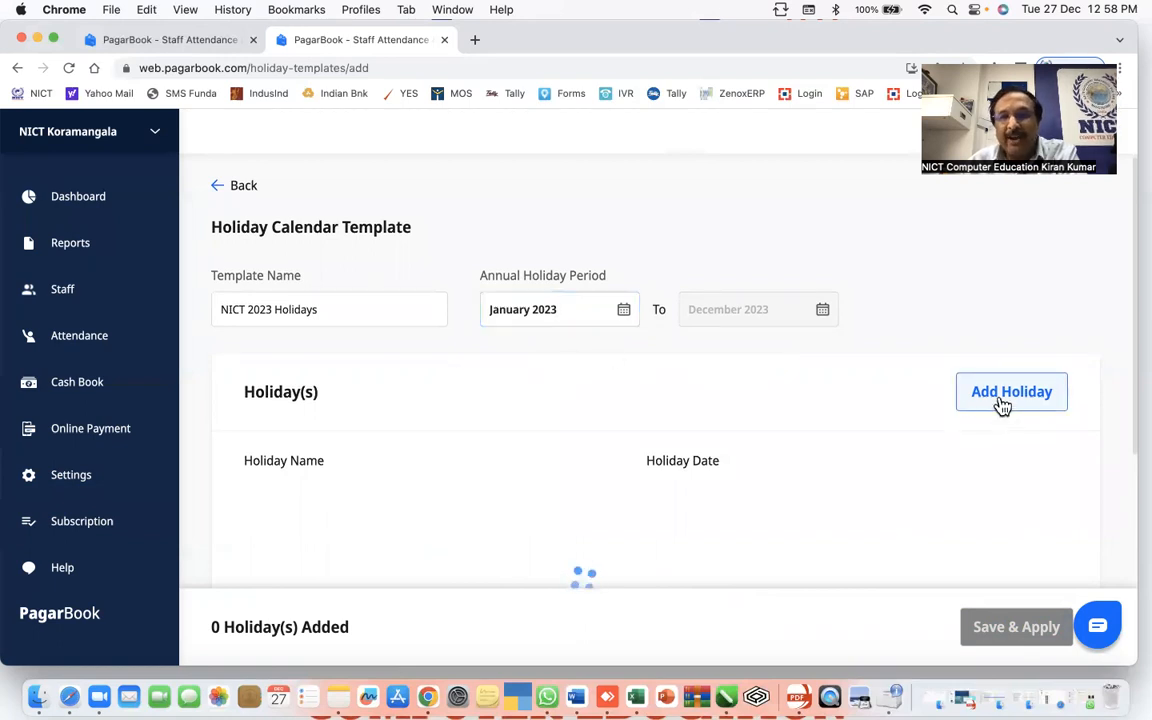
{"action": "left_click", "coordinate": [331, 262]}
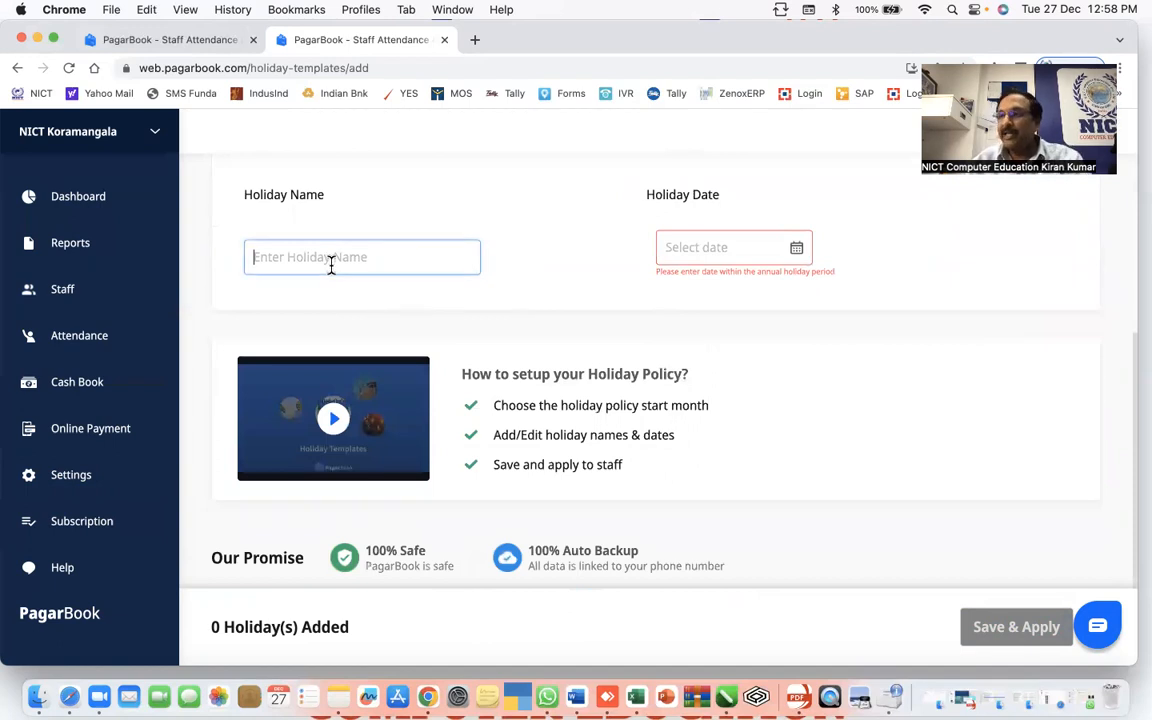
{"action": "type", "text": "Sa"}
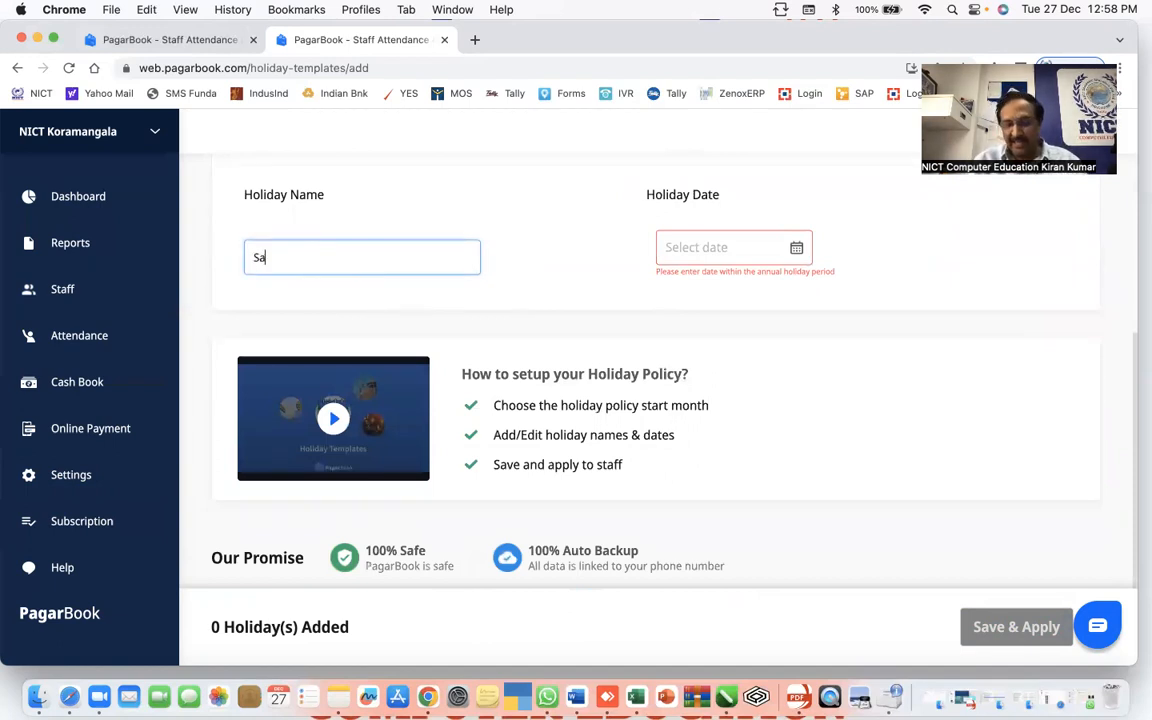
{"action": "type", "text": "nkranthi"}
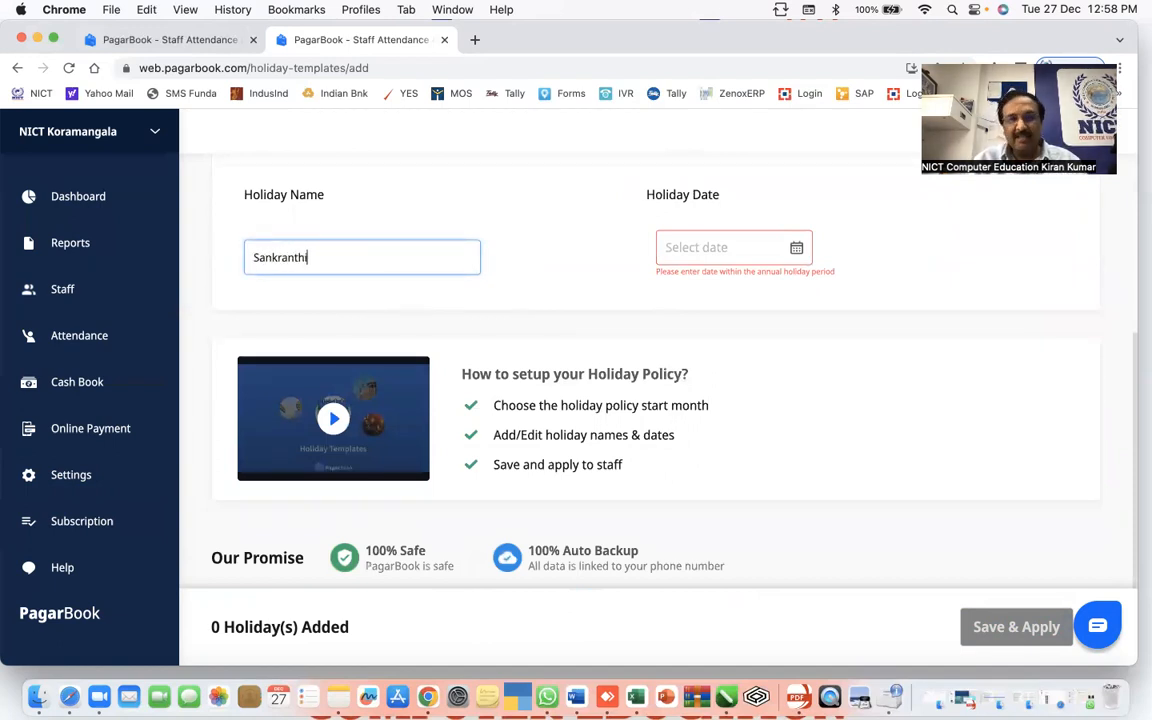
{"action": "left_click", "coordinate": [714, 256]}
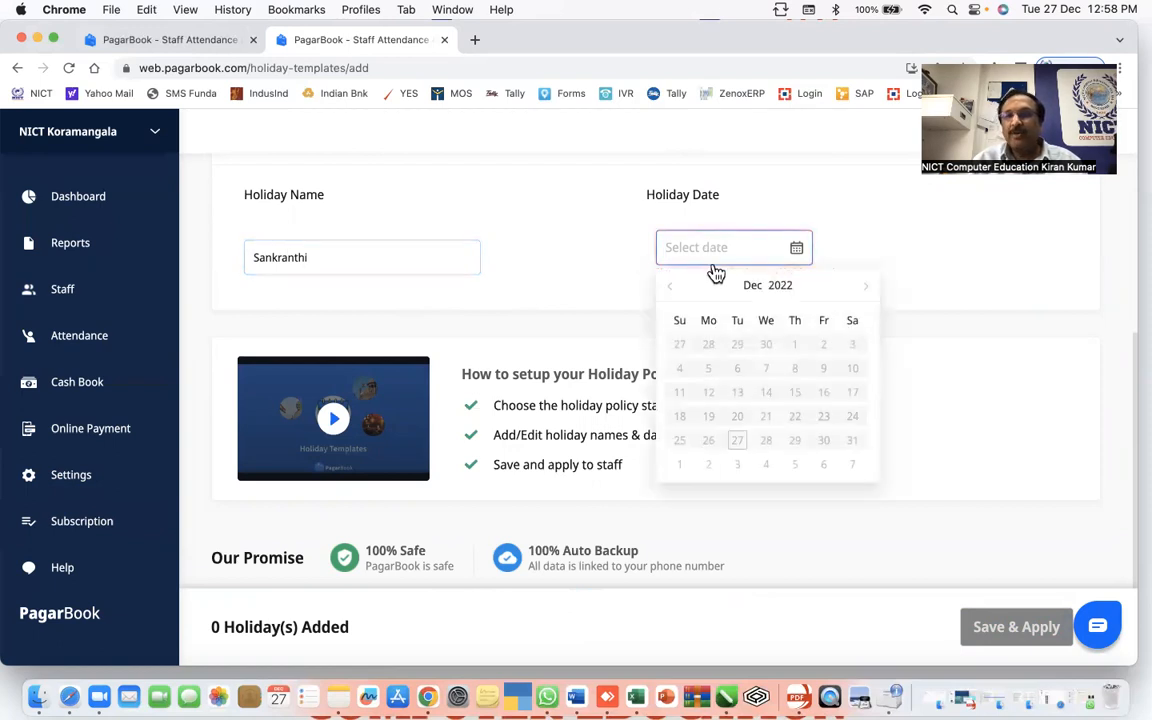
{"action": "left_click", "coordinate": [866, 290]}
{"action": "left_click", "coordinate": [681, 393]}
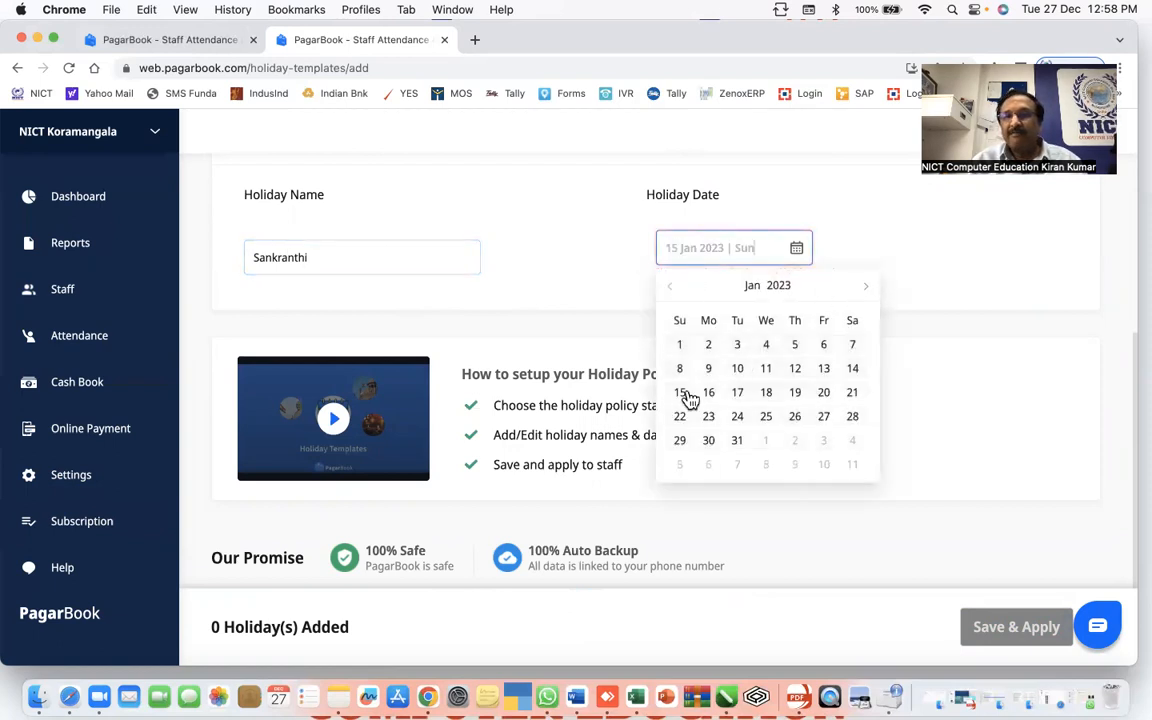
{"action": "left_click", "coordinate": [680, 390]}
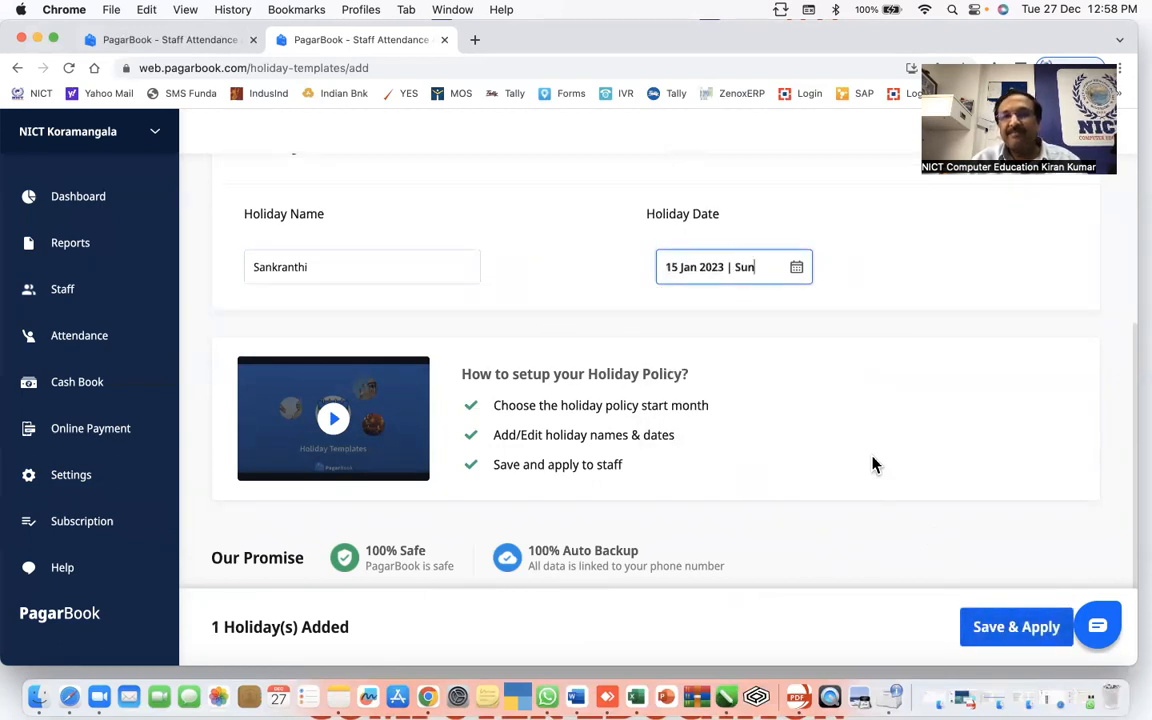
- Add a second holiday named "Republic Day" to the template, dated 26 Jan 2023
{"action": "scroll", "coordinate": [874, 465], "scroll_direction": "up", "scroll_amount": 5}
{"action": "scroll", "coordinate": [975, 368], "scroll_direction": "down", "scroll_amount": 2}
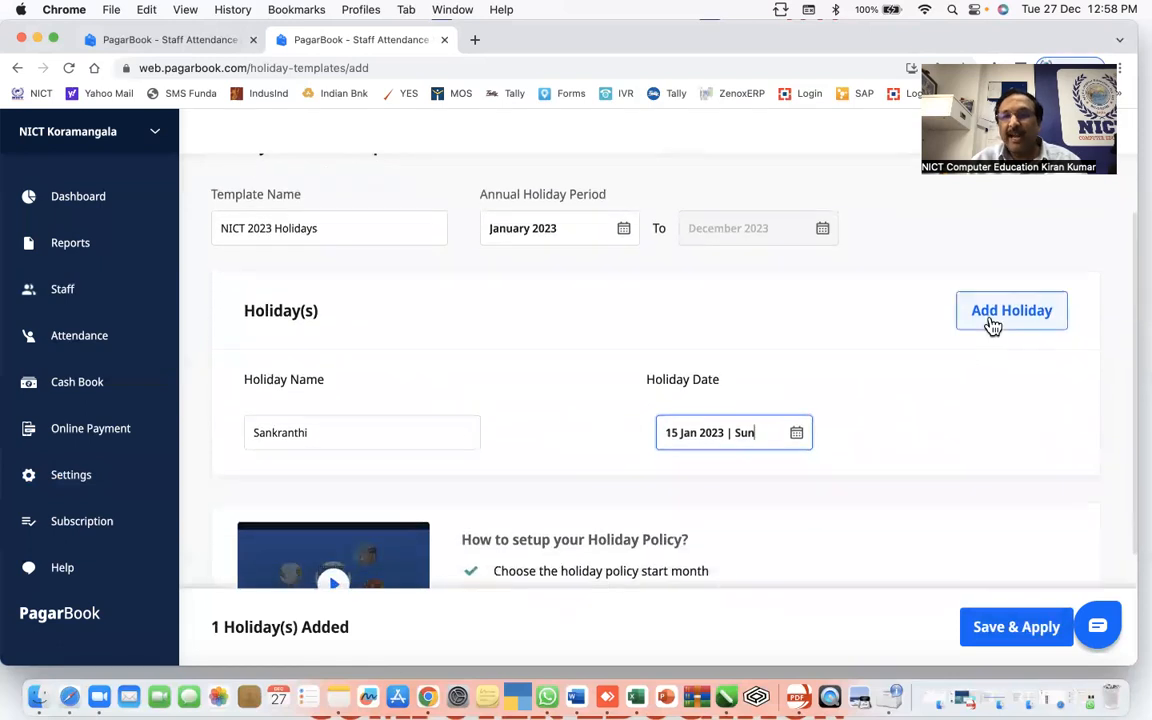
{"action": "left_click", "coordinate": [992, 325]}
{"action": "left_click", "coordinate": [374, 337]}
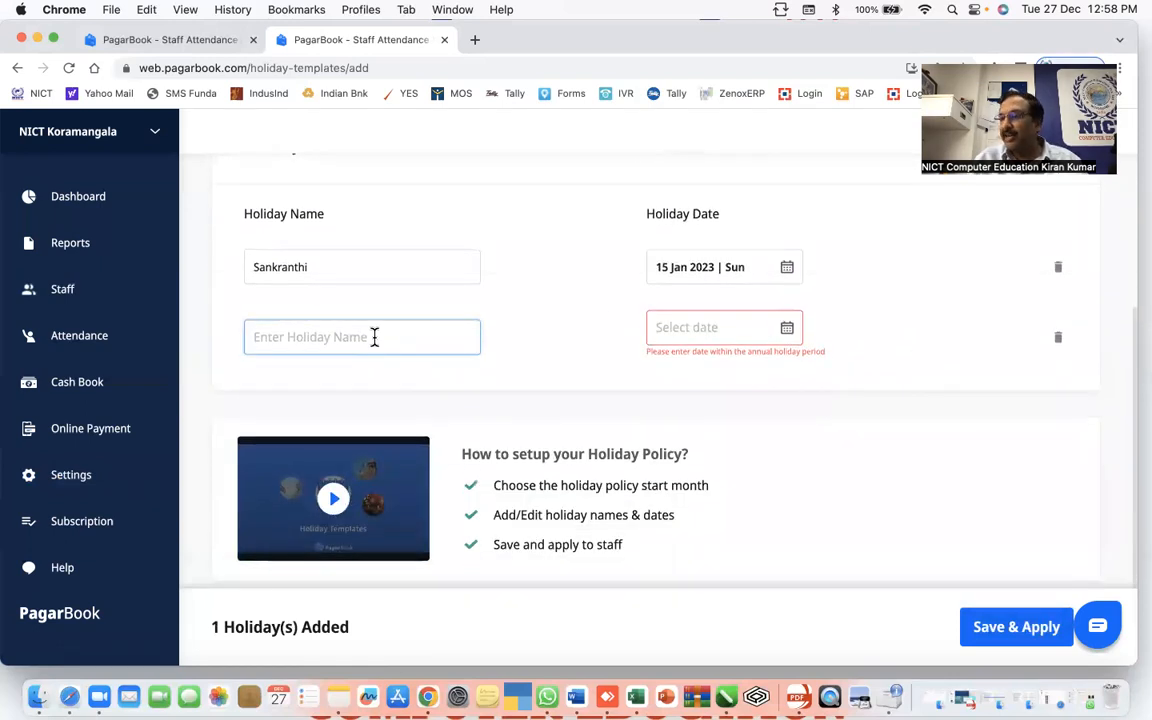
{"action": "type", "text": "Republic Day"}
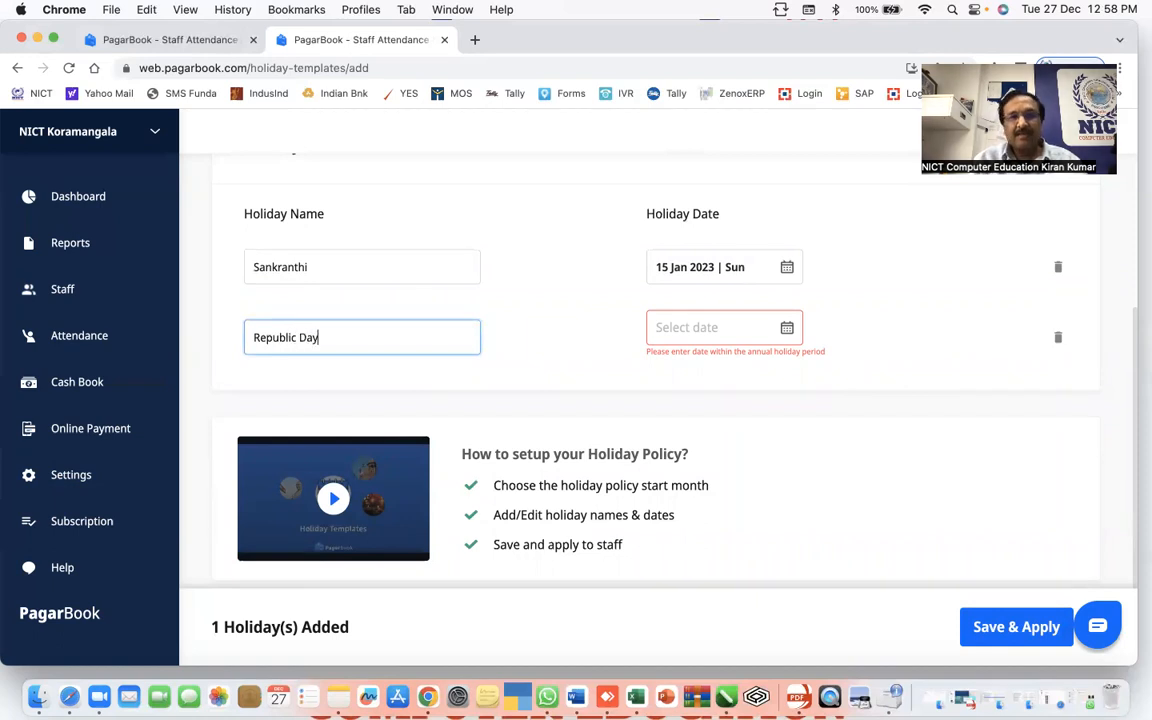
{"action": "left_click", "coordinate": [741, 329]}
{"action": "left_click", "coordinate": [857, 366]}
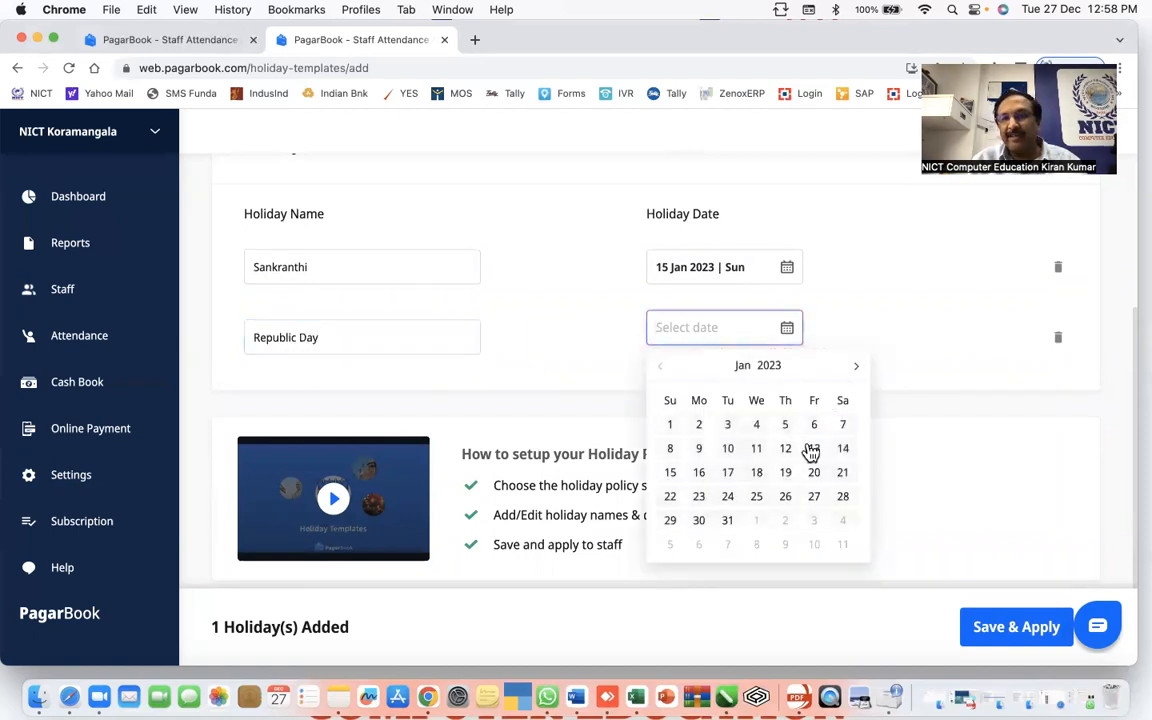
{"action": "left_click", "coordinate": [785, 496]}
- Review the entered holidays and save the template, continuing to its staff assignment page
{"action": "scroll", "coordinate": [860, 402], "scroll_direction": "up", "scroll_amount": 5}
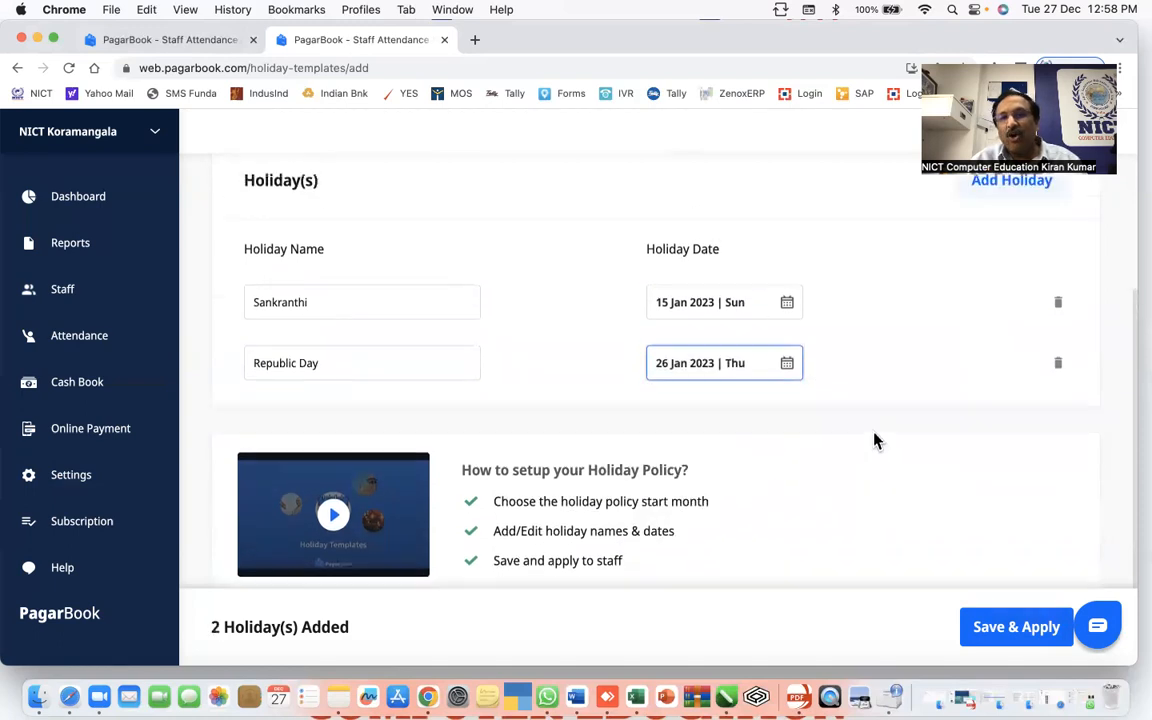
{"action": "scroll", "coordinate": [946, 530], "scroll_direction": "down", "scroll_amount": 3}
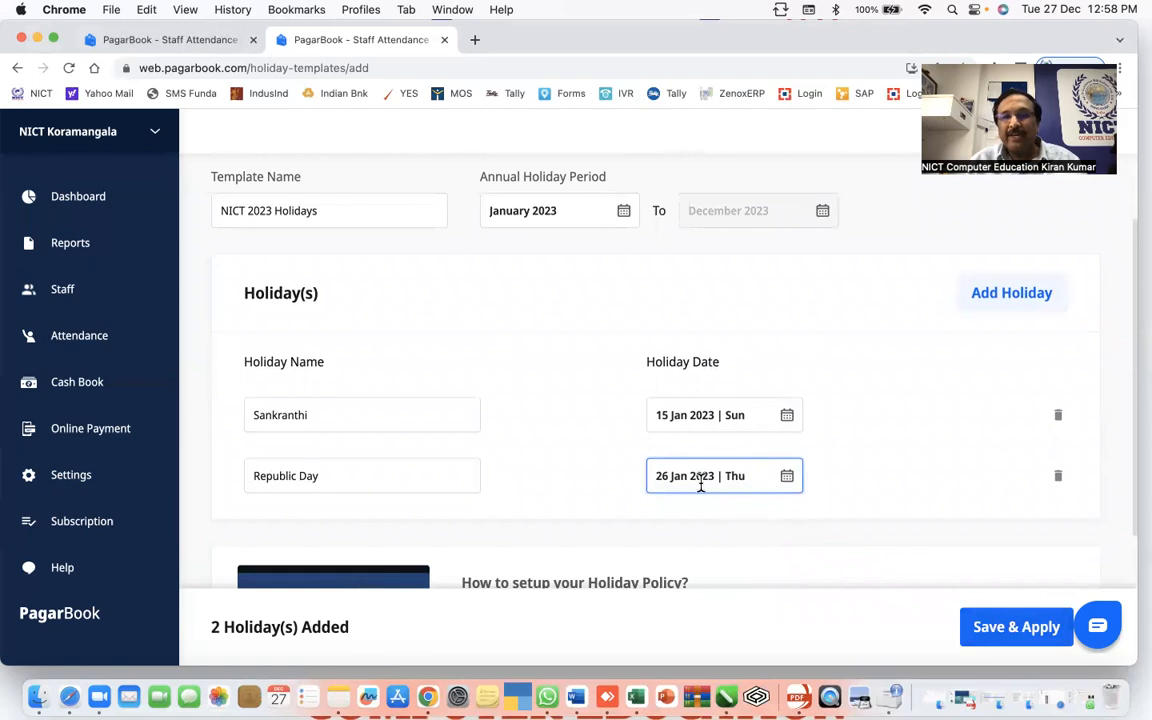
{"action": "left_click", "coordinate": [1018, 627]}
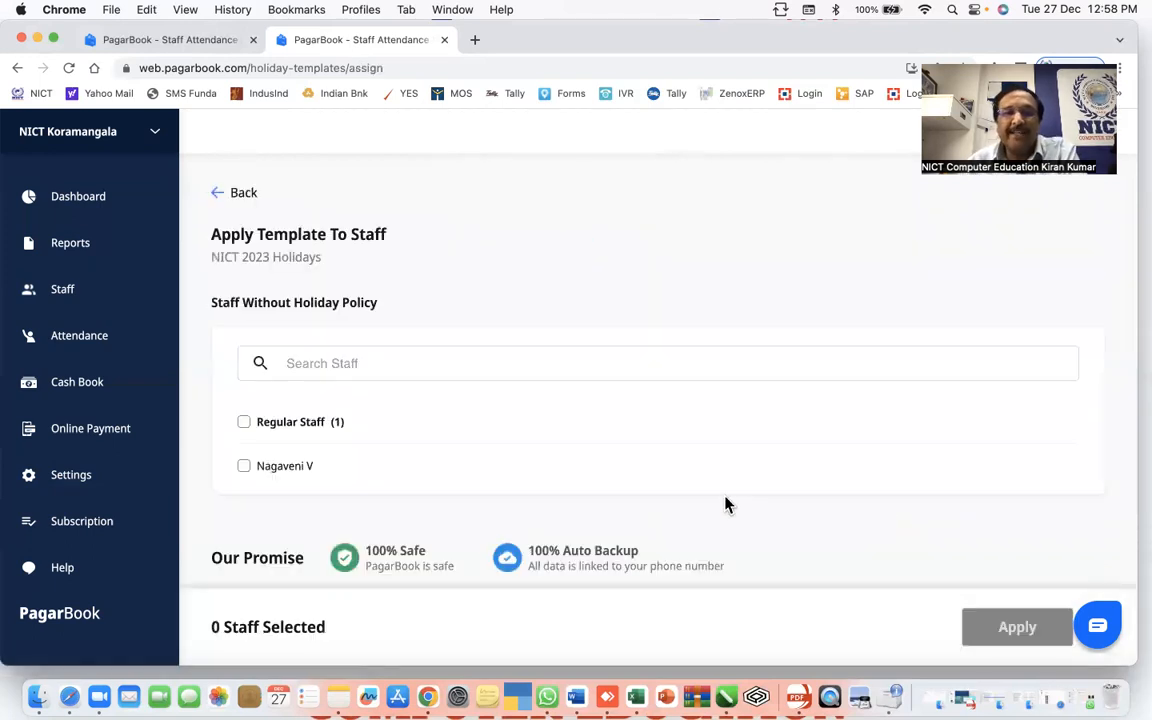
- Leave the staff assignment without applying it and reopen the NICT 2023 Holidays template for editing from the Holiday Policy settings
{"action": "left_click", "coordinate": [68, 478]}
{"action": "scroll", "coordinate": [416, 450], "scroll_direction": "down", "scroll_amount": 5}
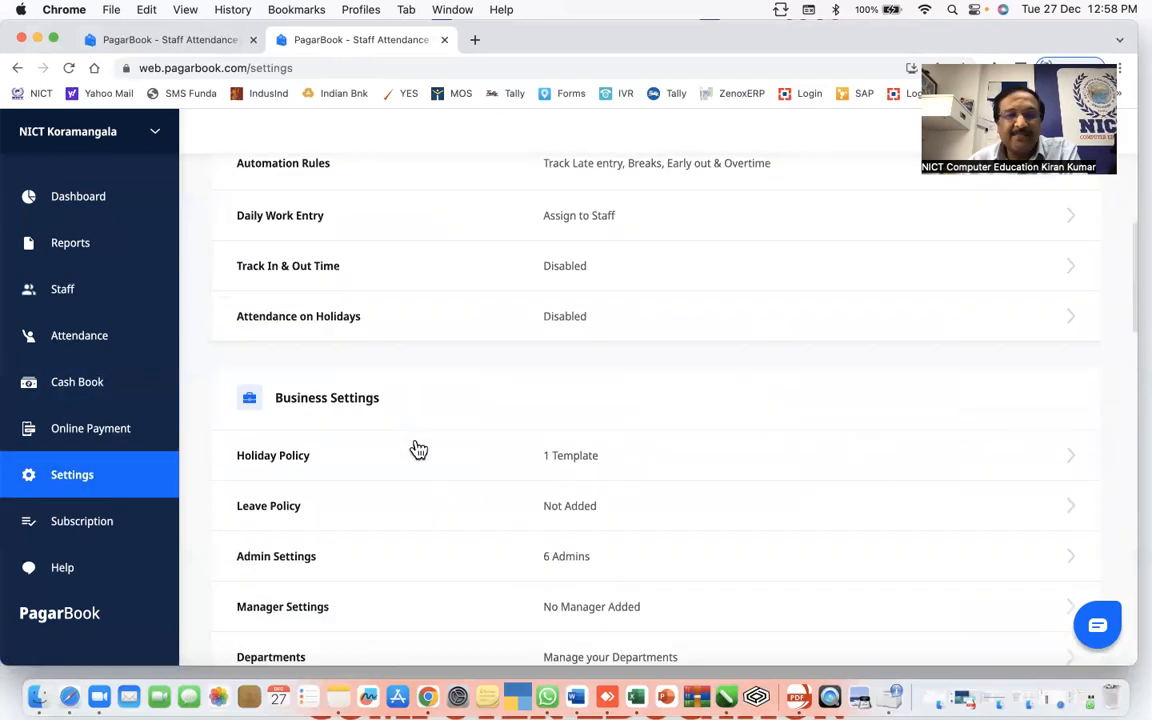
{"action": "left_click", "coordinate": [345, 459]}
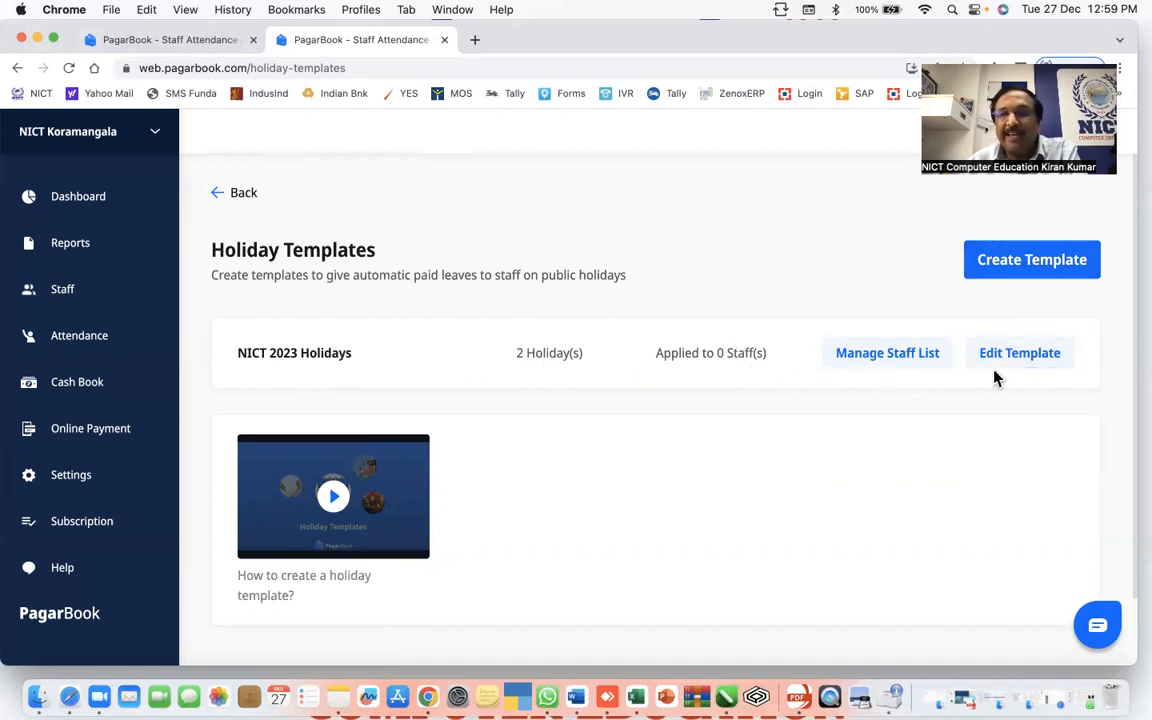
{"action": "left_click", "coordinate": [1018, 355]}
{"action": "scroll", "coordinate": [733, 465], "scroll_direction": "down", "scroll_amount": 5}
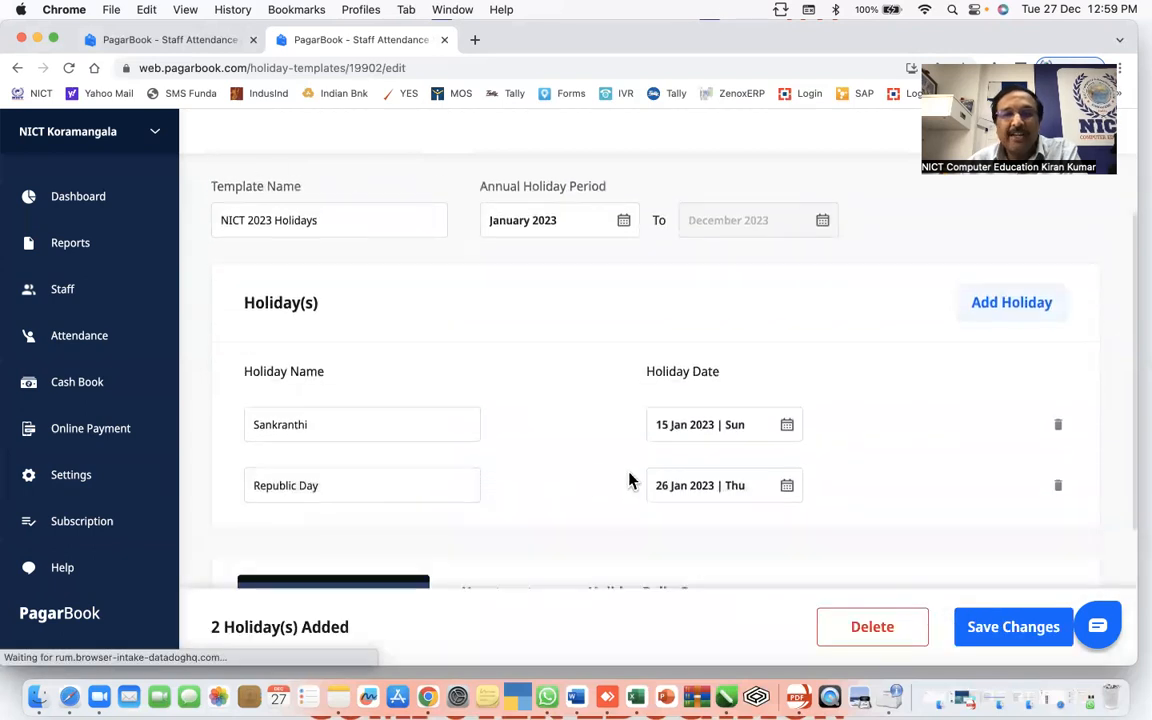
{"action": "scroll", "coordinate": [990, 370], "scroll_direction": "up", "scroll_amount": 2}
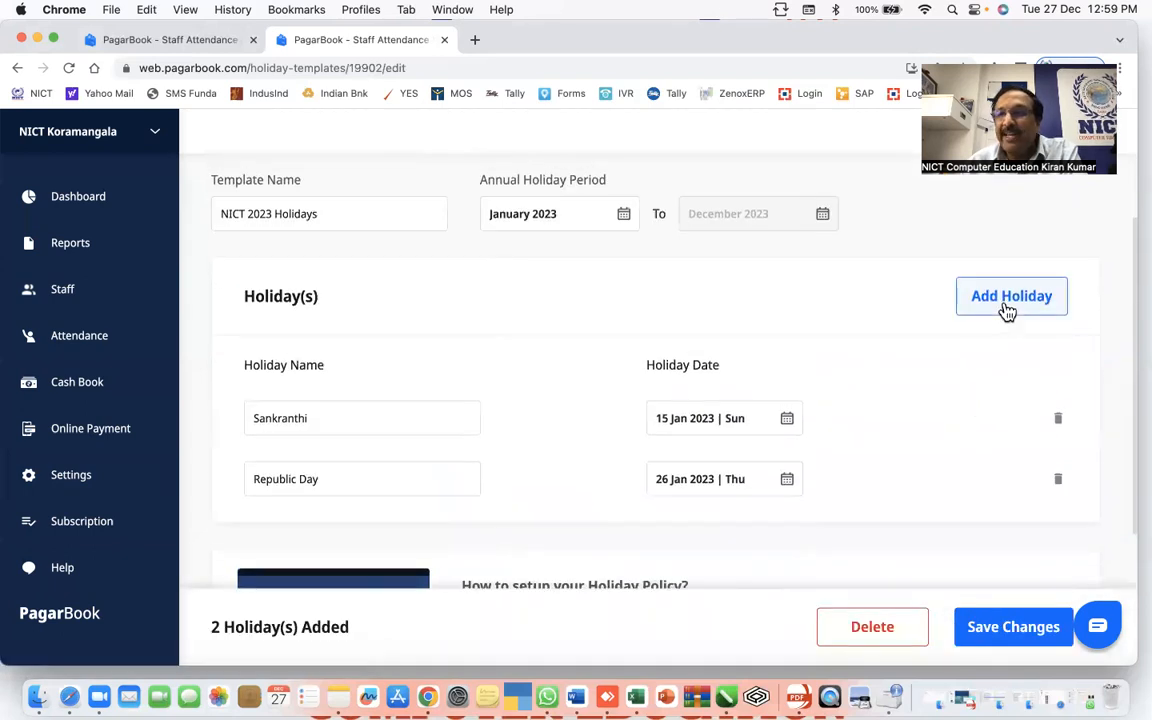
- Add a third holiday named "Ugadi Festival" to the template, dated 22 Mar 2023
{"action": "left_click", "coordinate": [1003, 311]}
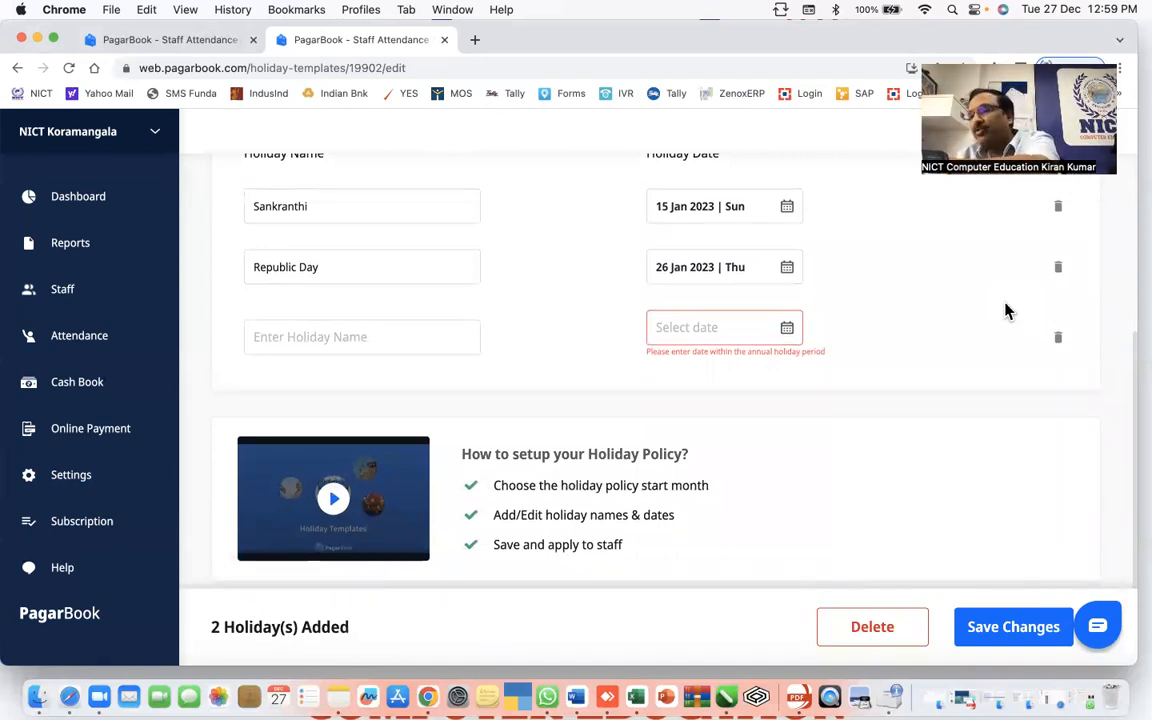
{"action": "left_click", "coordinate": [366, 341]}
{"action": "type", "text": "Ugadi Festival"}
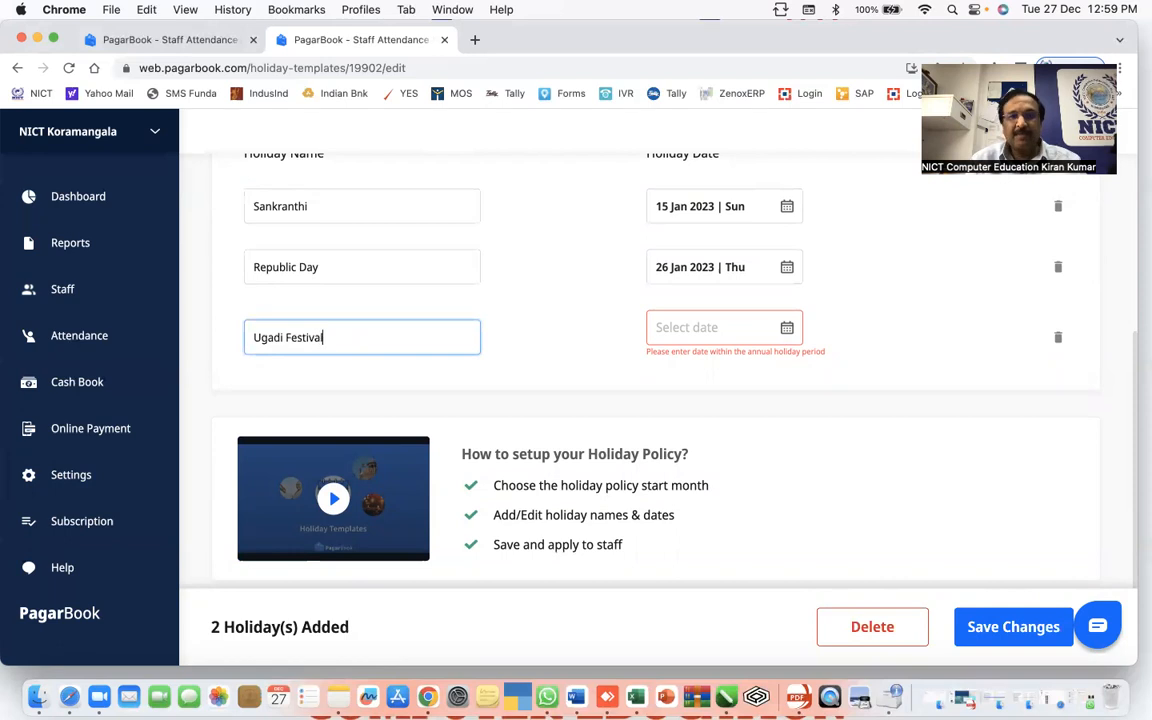
{"action": "left_click", "coordinate": [786, 329]}
{"action": "left_click", "coordinate": [855, 369]}
{"action": "left_click", "coordinate": [856, 369]}
{"action": "left_click", "coordinate": [856, 369]}
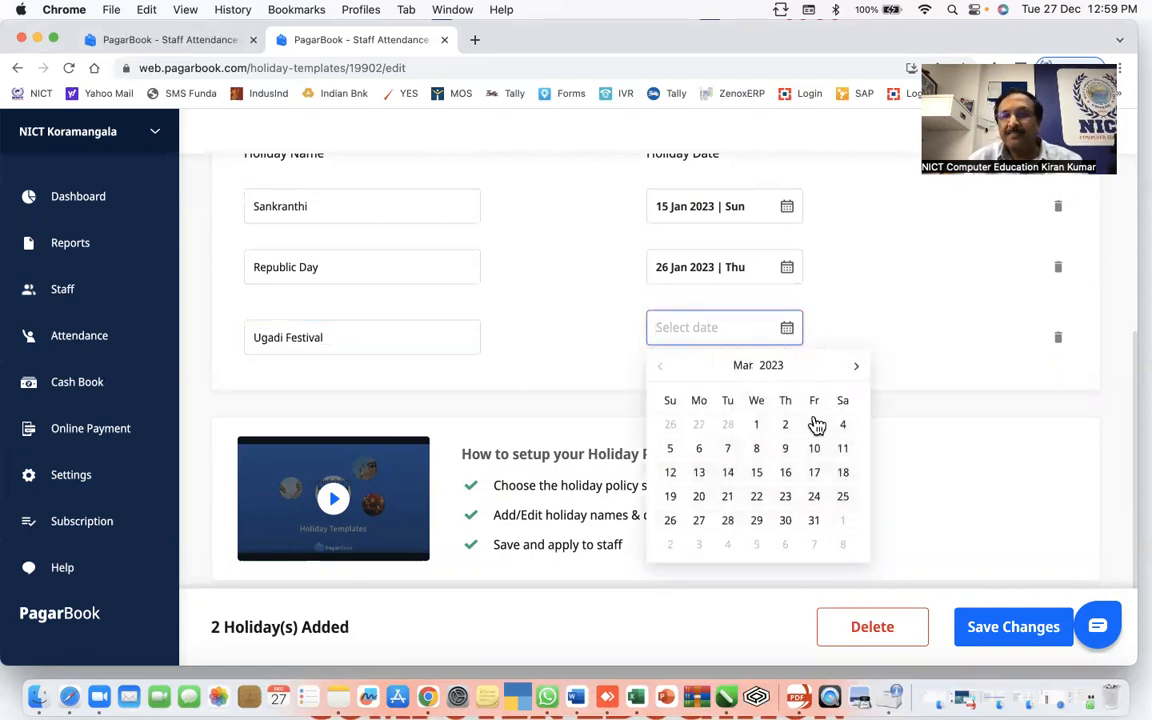
{"action": "left_click", "coordinate": [760, 496]}
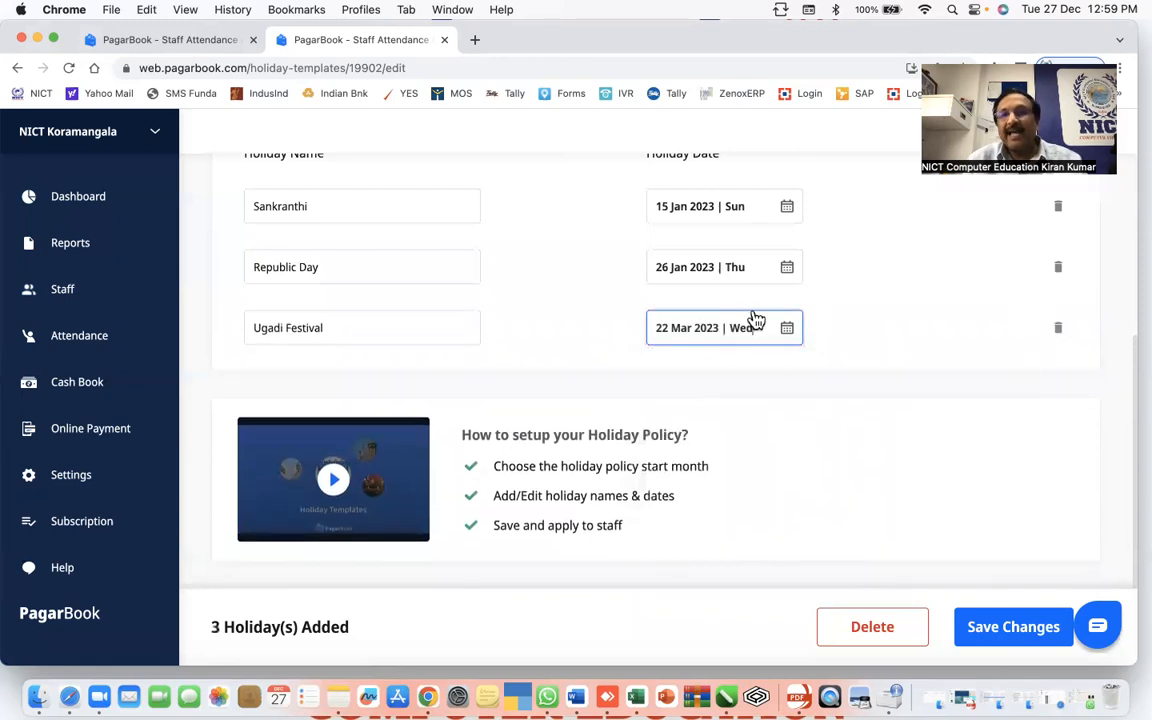
- Save the changes to the holiday template and return to the main settings
{"action": "scroll", "coordinate": [745, 360], "scroll_direction": "up", "scroll_amount": 5}
{"action": "scroll", "coordinate": [740, 396], "scroll_direction": "down", "scroll_amount": 5}
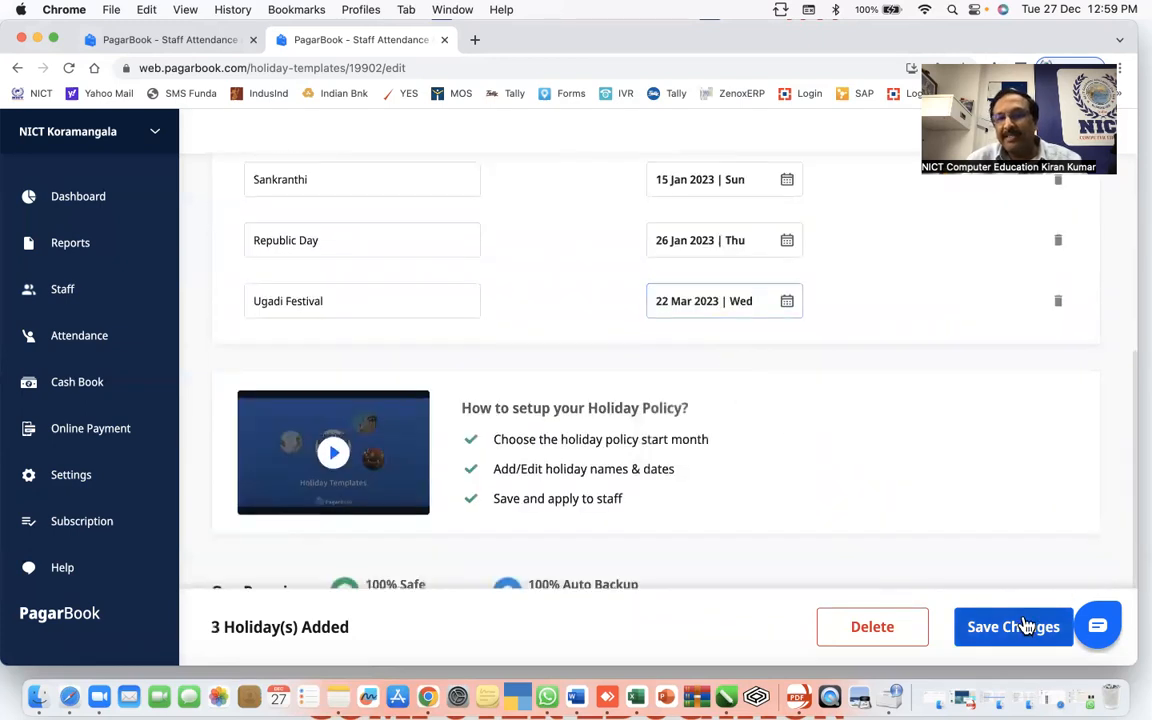
{"action": "left_click", "coordinate": [1038, 624]}
{"action": "left_click", "coordinate": [650, 484]}
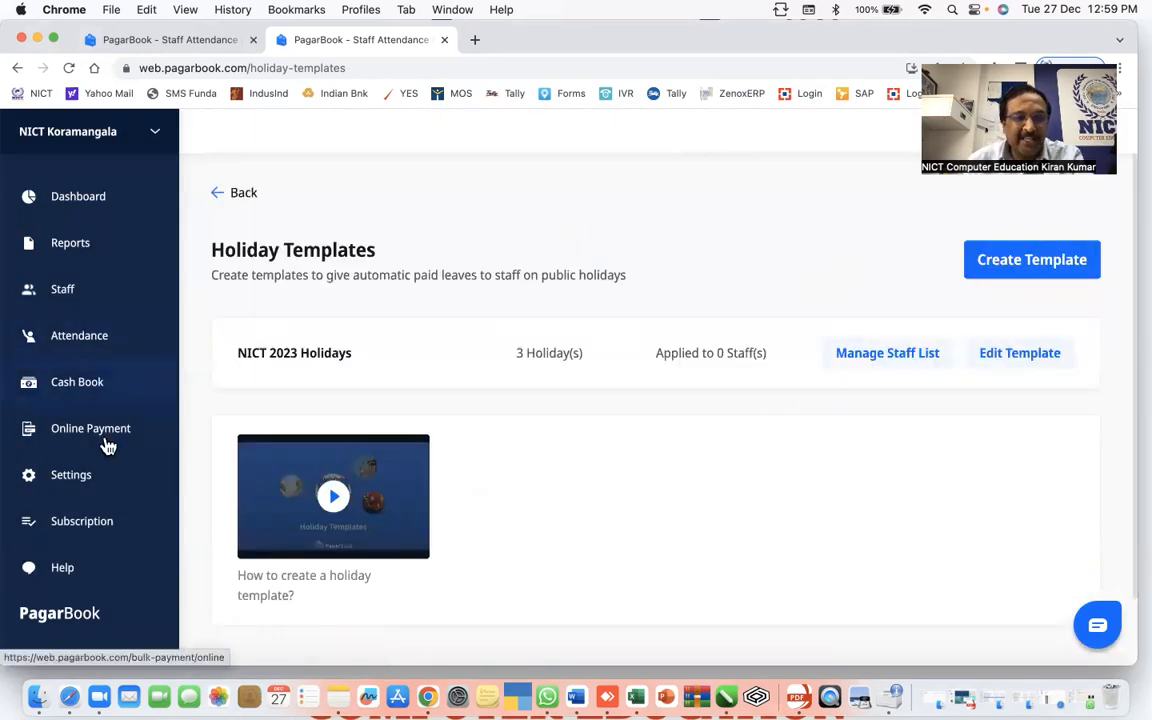
{"action": "left_click", "coordinate": [85, 473]}
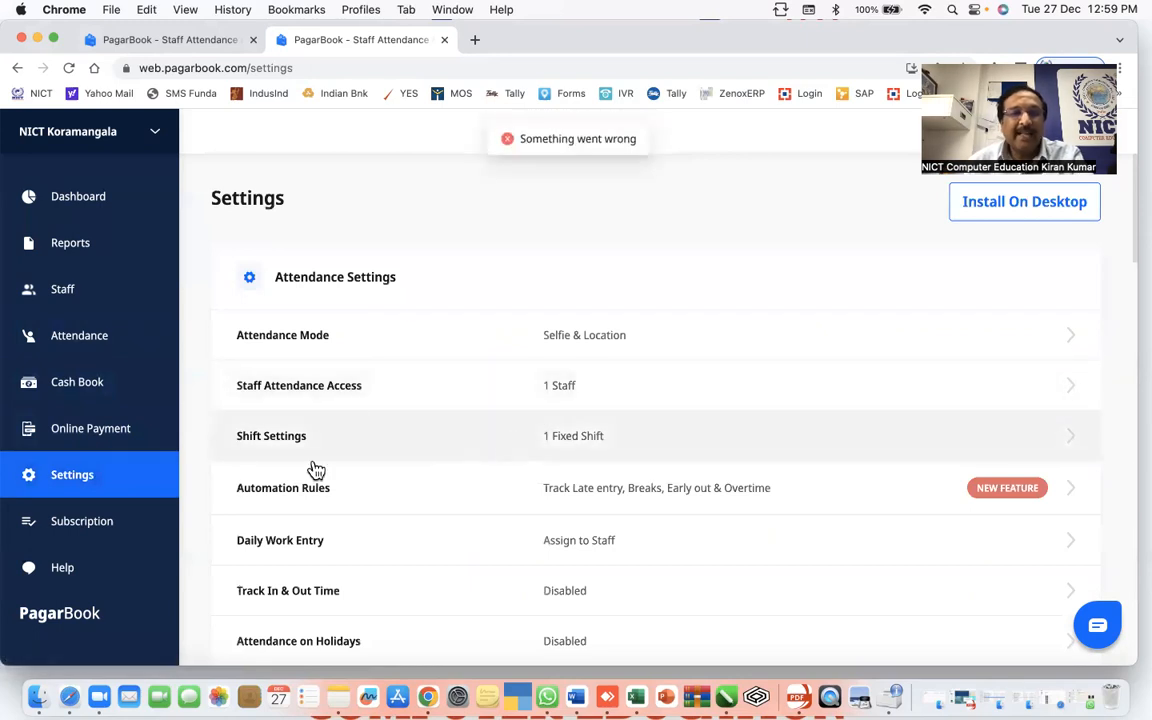